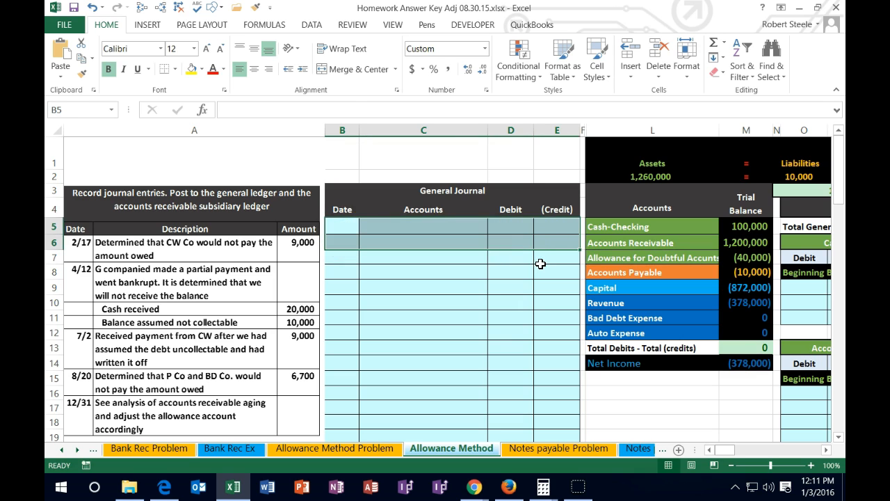
- Review the trial balance accounts by group: assets, Accounts Payable, Capital, and the revenue and expense accounts with their balances
{"action": "left_click_drag", "start_coordinate": [594, 227], "coordinate": [591, 262]}
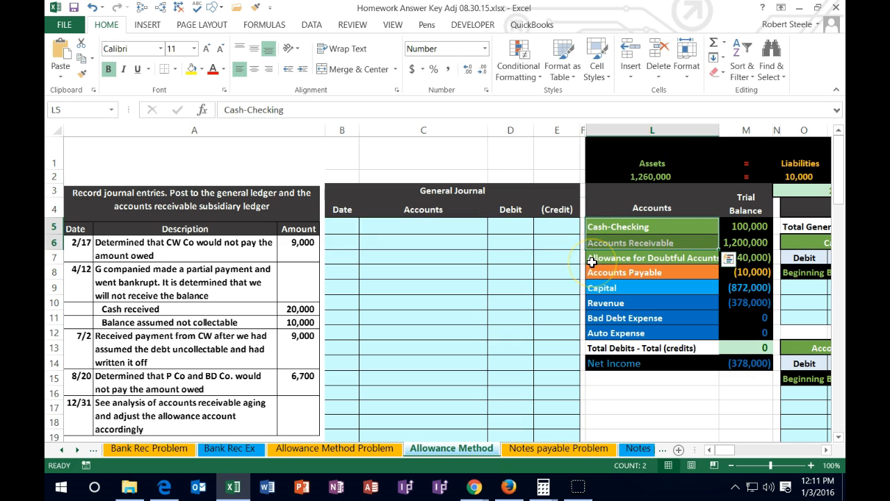
{"action": "left_click", "coordinate": [616, 227]}
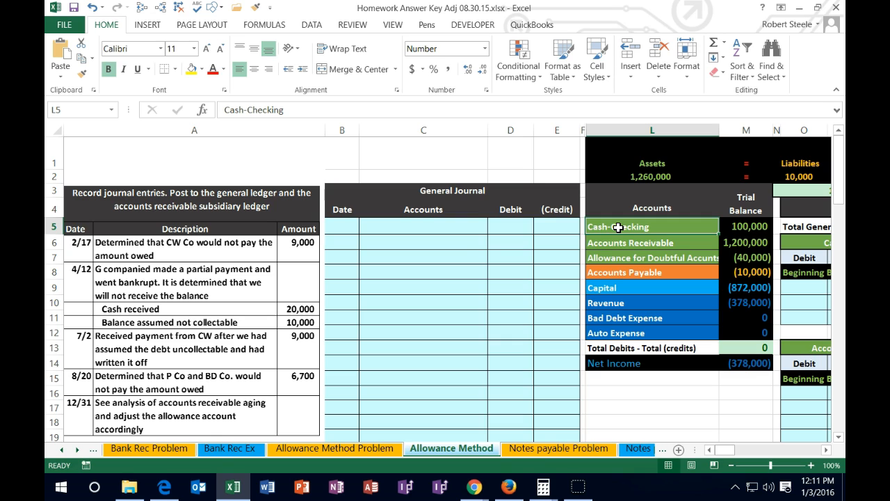
{"action": "left_click_drag", "start_coordinate": [618, 227], "coordinate": [744, 256]}
{"action": "left_click_drag", "start_coordinate": [678, 273], "coordinate": [748, 275]}
{"action": "left_click_drag", "start_coordinate": [652, 290], "coordinate": [727, 294]}
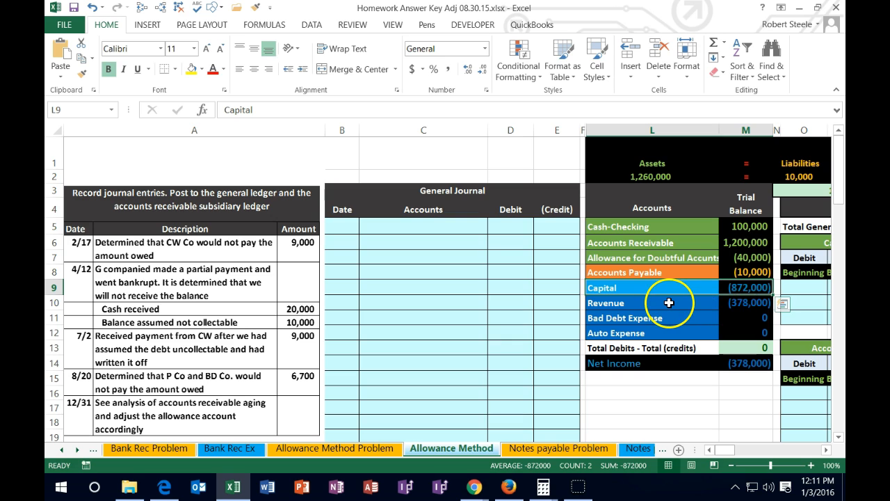
{"action": "left_click_drag", "start_coordinate": [669, 303], "coordinate": [737, 339]}
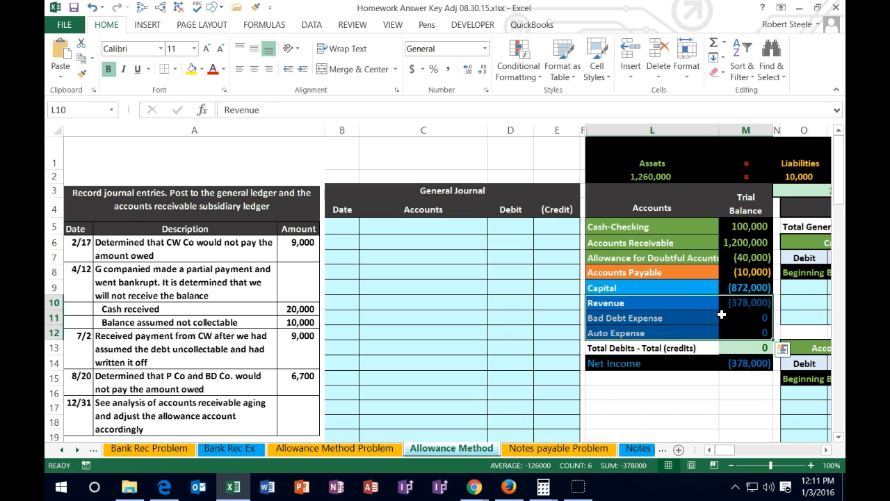
- Inspect the formulas behind the Assets, Liabilities and Owner's Equity totals of the accounting equation above the trial balance
{"action": "left_click", "coordinate": [696, 227]}
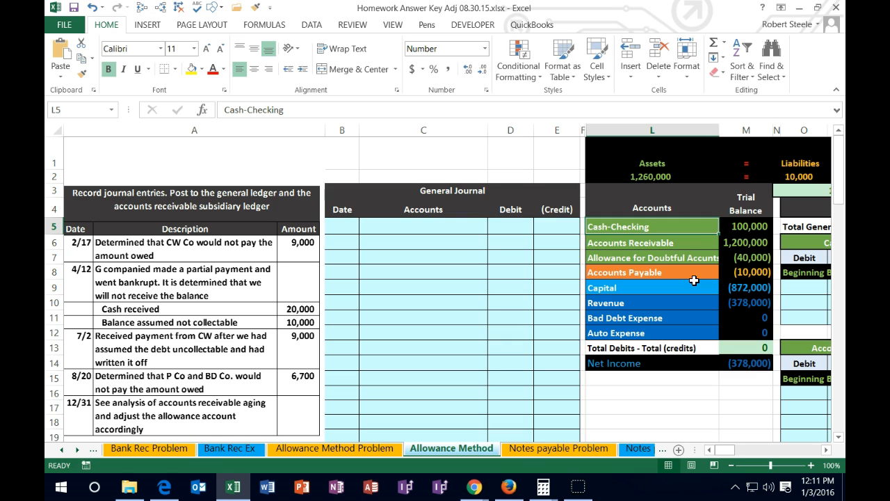
{"action": "key", "text": "Right"}
{"action": "key", "text": "Right"}
{"action": "key", "text": "Right"}
{"action": "key", "text": "Right"}
{"action": "key", "text": "Right"}
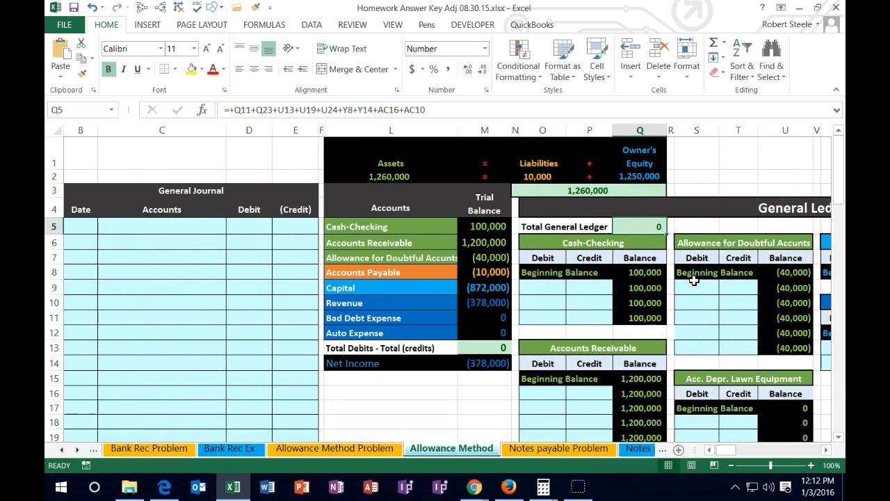
{"action": "double_click", "coordinate": [393, 175]}
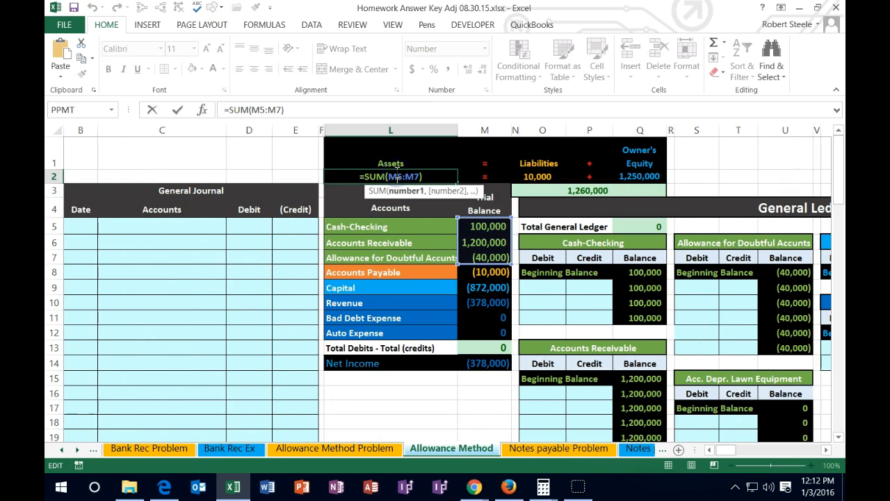
{"action": "key", "text": "Tab"}
{"action": "key", "text": "Tab"}
{"action": "double_click", "coordinate": [529, 175]}
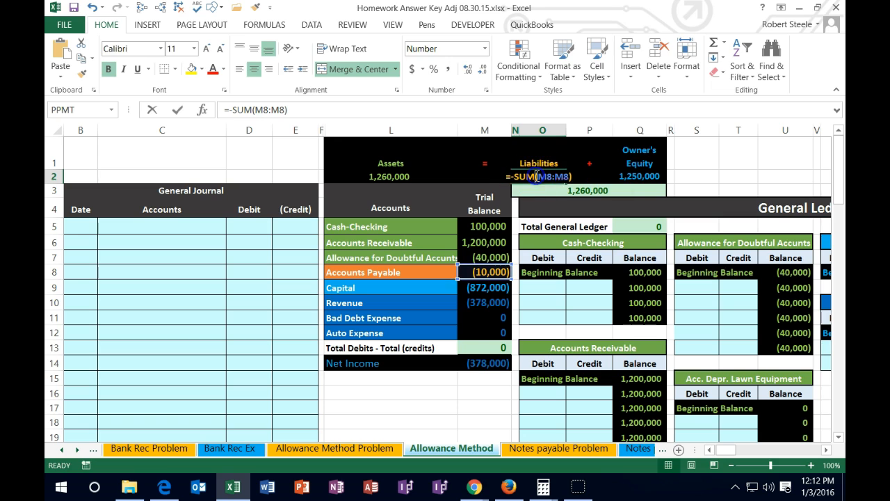
{"action": "key", "text": "Tab"}
{"action": "key", "text": "Tab"}
{"action": "double_click", "coordinate": [641, 178]}
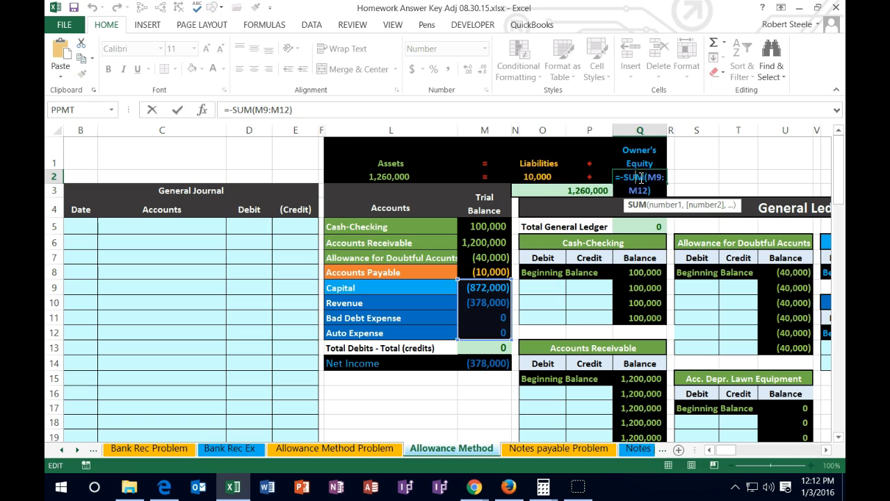
{"action": "key", "text": "Return"}
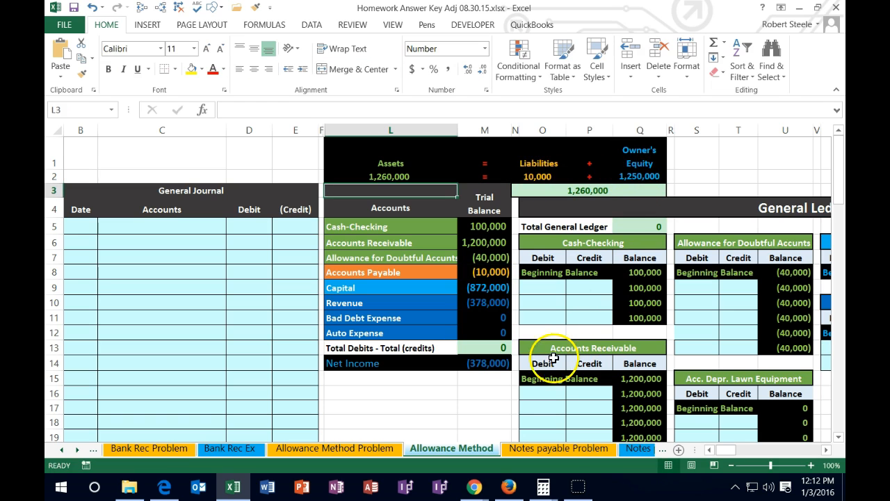
- Check the Total Debits - Total (credits) formula against the trial balance amounts in M5:M12
{"action": "left_click", "coordinate": [502, 348]}
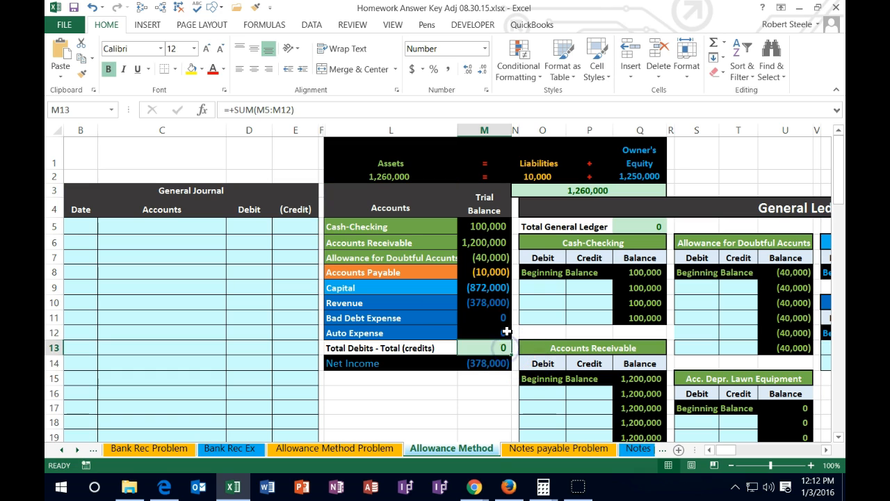
{"action": "left_click_drag", "start_coordinate": [491, 227], "coordinate": [491, 341]}
{"action": "left_click", "coordinate": [492, 346]}
{"action": "left_click", "coordinate": [483, 229]}
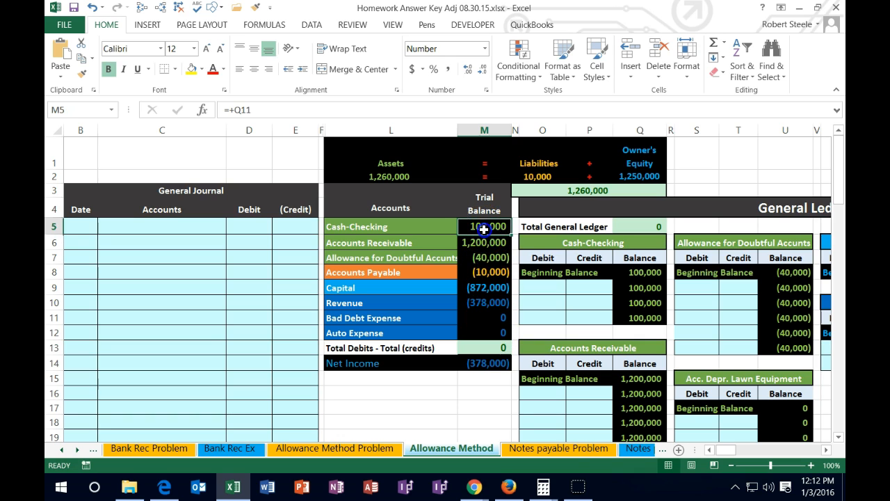
{"action": "left_click_drag", "start_coordinate": [483, 228], "coordinate": [483, 329]}
{"action": "left_click", "coordinate": [484, 348]}
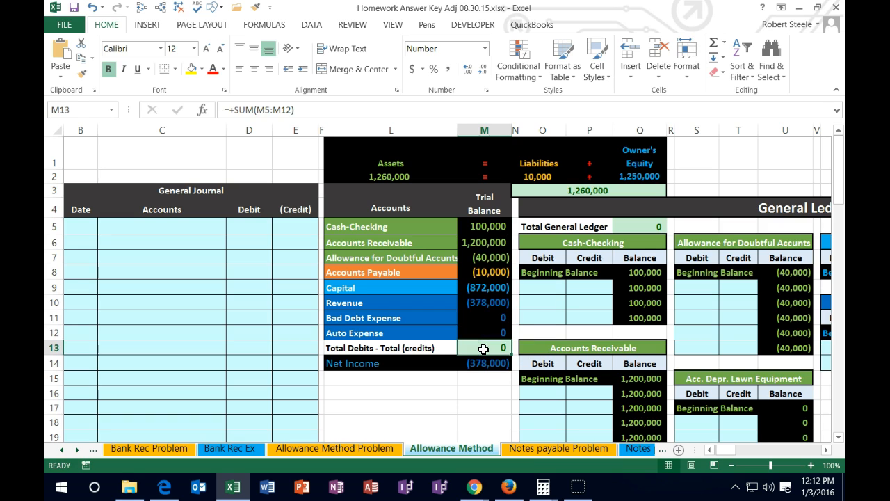
- Inspect the Net Income formula below the trial balance
{"action": "left_click", "coordinate": [482, 362]}
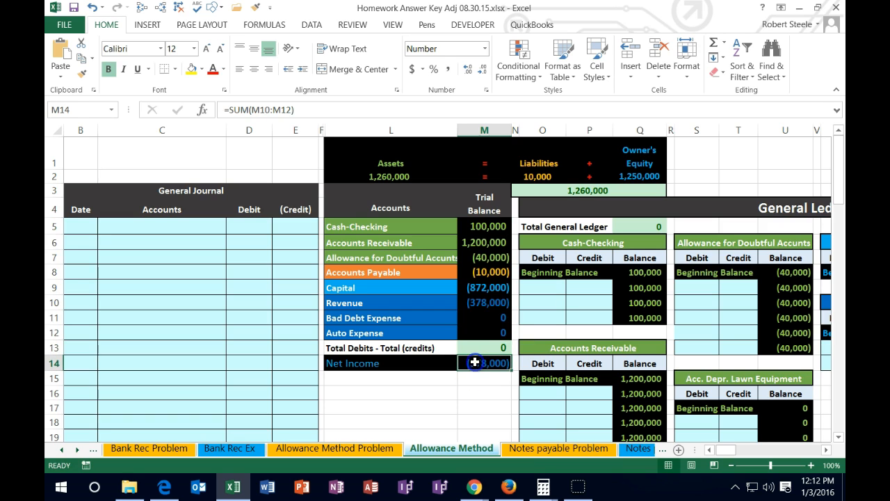
{"action": "double_click", "coordinate": [478, 361]}
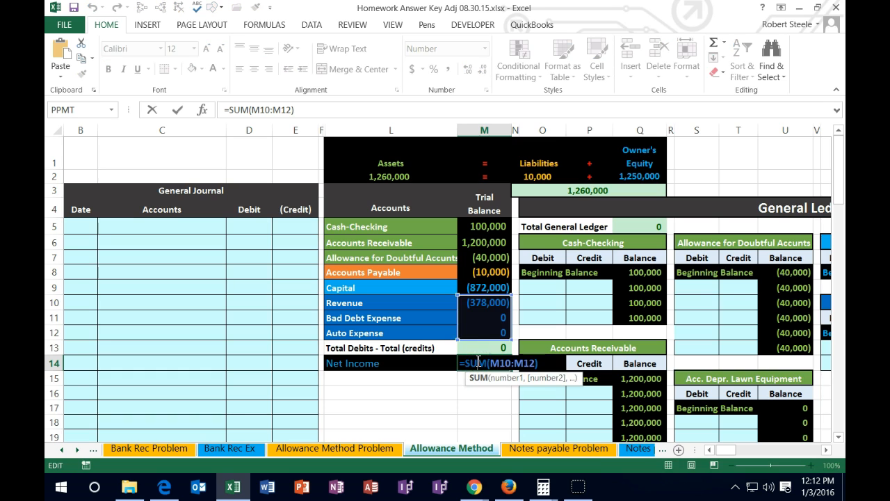
{"action": "key", "text": "Return"}
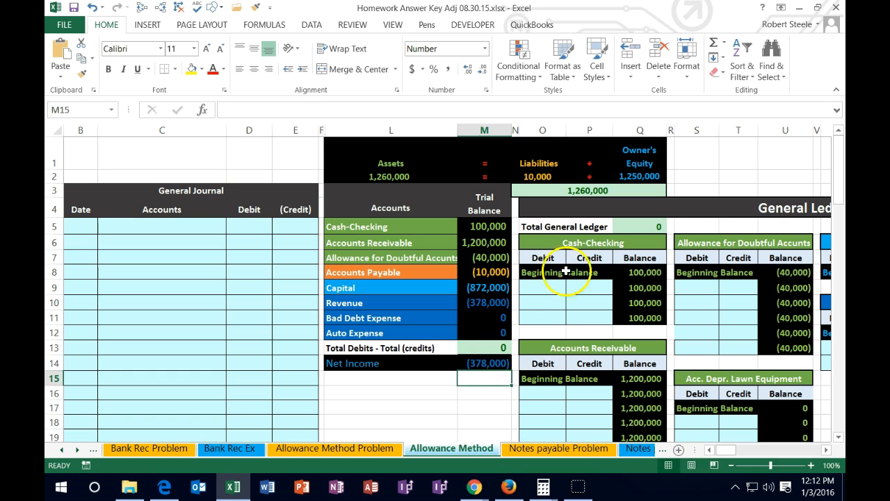
- Examine the General Ledger section, from the Cash-Checking account through Accounts Payable to Capital and Revenue
{"action": "left_click", "coordinate": [582, 202]}
{"action": "key", "text": "Right"}
{"action": "key", "text": "Right"}
{"action": "key", "text": "Right"}
{"action": "key", "text": "Right"}
{"action": "key", "text": "Right"}
{"action": "key", "text": "Right"}
{"action": "key", "text": "Right"}
{"action": "key", "text": "Right"}
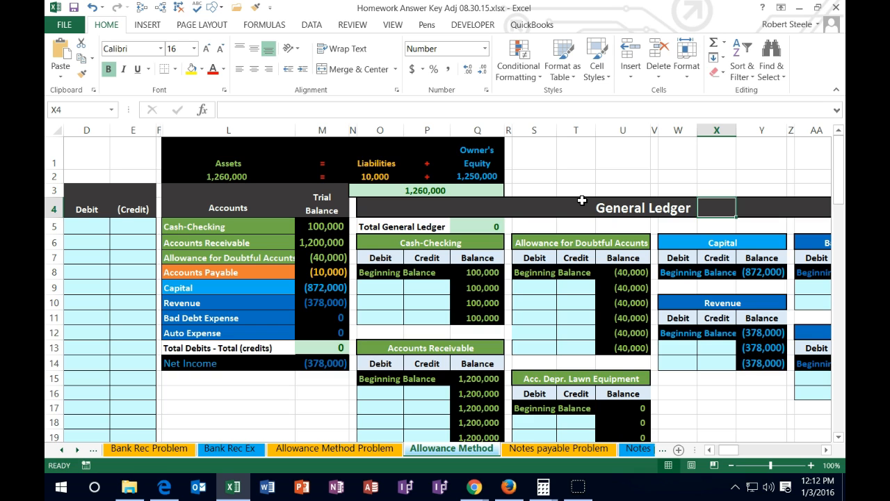
{"action": "left_click", "coordinate": [386, 242]}
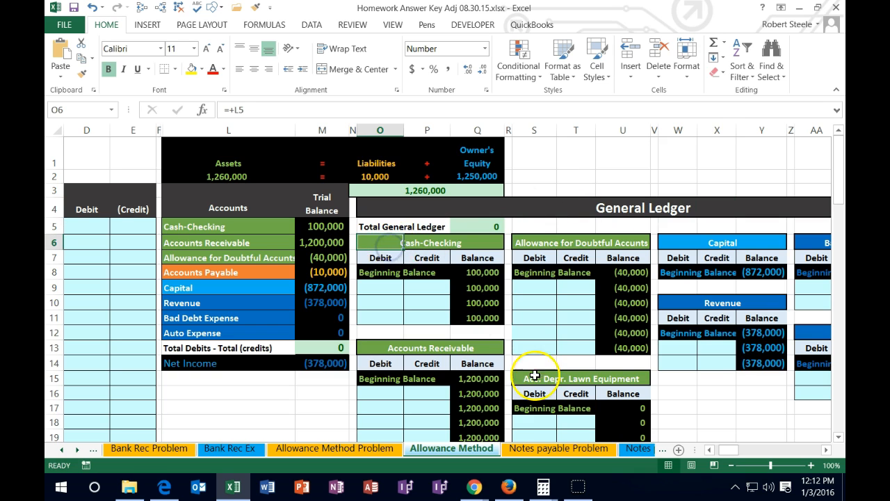
{"action": "scroll", "coordinate": [534, 375], "scroll_direction": "down", "scroll_amount": 1}
{"action": "left_click", "coordinate": [549, 405]}
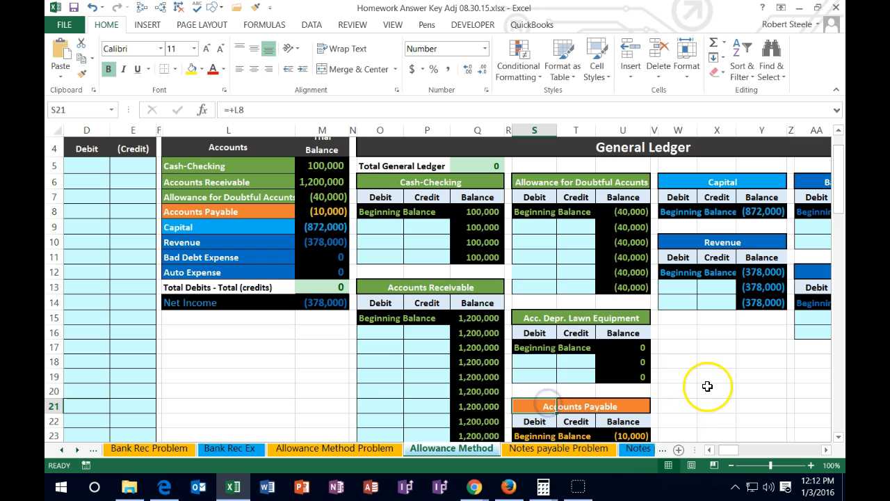
{"action": "scroll", "coordinate": [706, 348], "scroll_direction": "up", "scroll_amount": 1}
{"action": "left_click", "coordinate": [686, 243]}
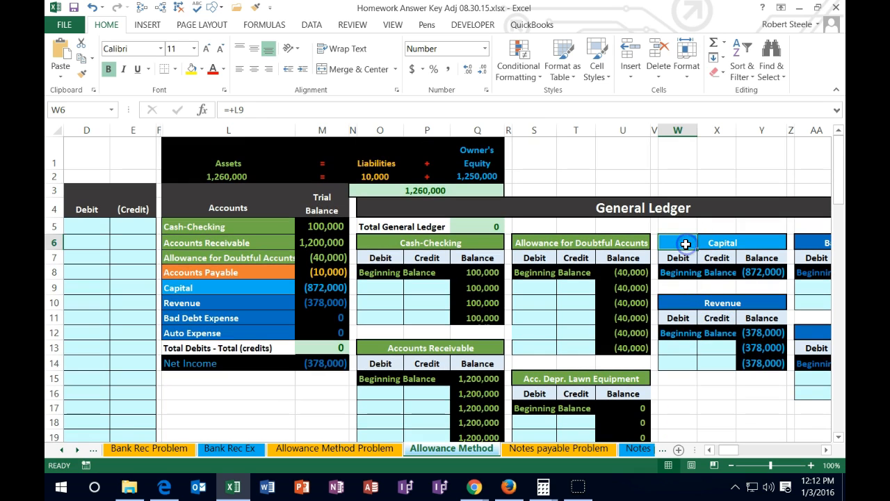
{"action": "left_click", "coordinate": [684, 303]}
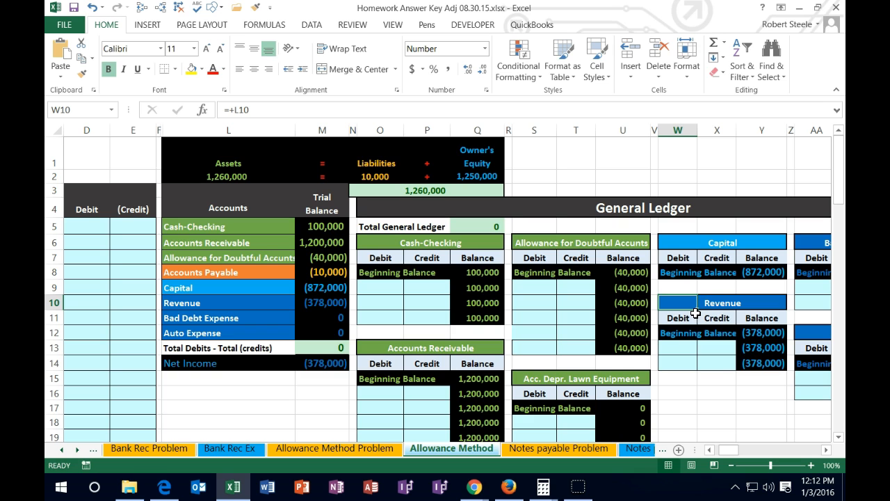
- Examine the general ledger's Accounts Receivable account and the customer accounts in the Accounts Receivable Subsidiary Ledger, including G Co and Kt Co
{"action": "scroll", "coordinate": [696, 313], "scroll_direction": "down", "scroll_amount": 5}
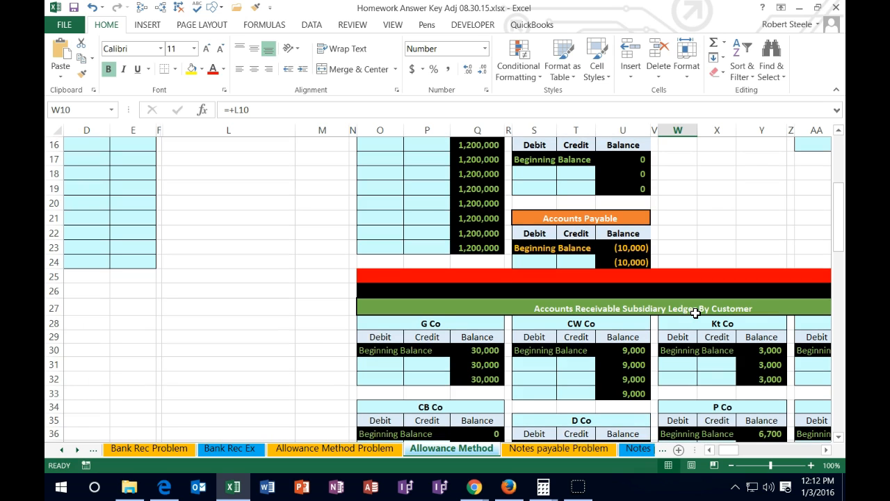
{"action": "scroll", "coordinate": [695, 313], "scroll_direction": "up", "scroll_amount": 4}
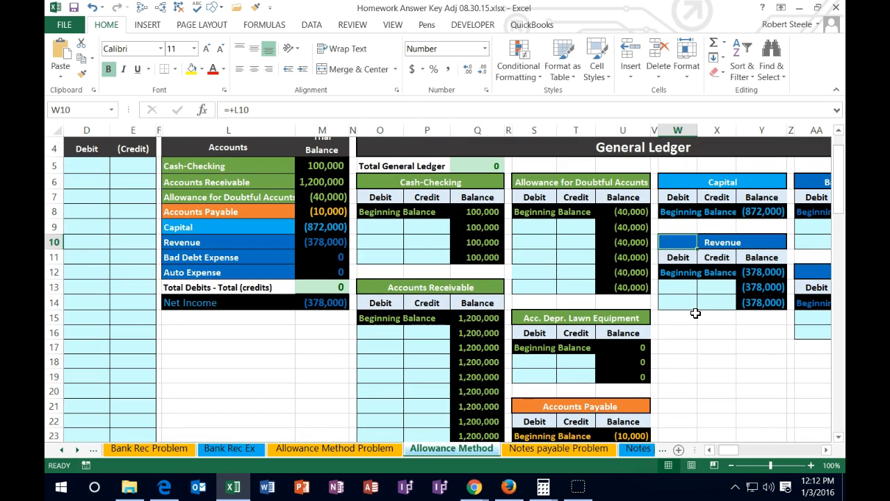
{"action": "left_click", "coordinate": [387, 332]}
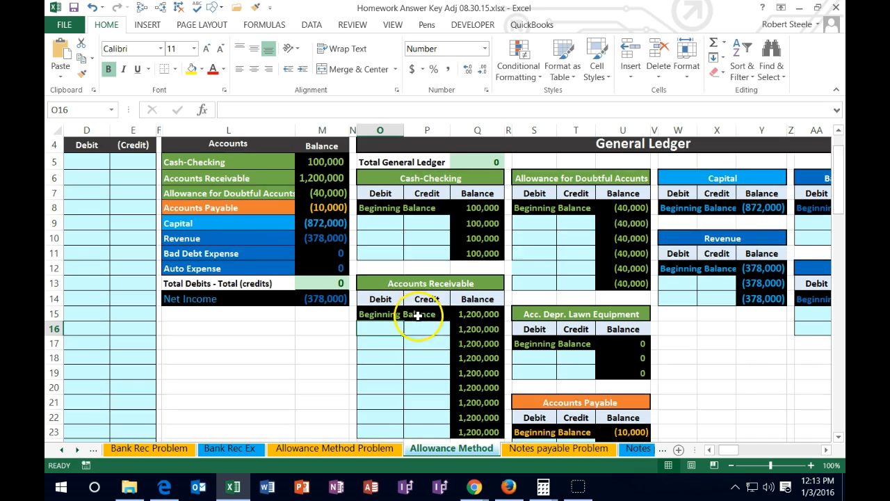
{"action": "scroll", "coordinate": [417, 320], "scroll_direction": "down", "scroll_amount": 6}
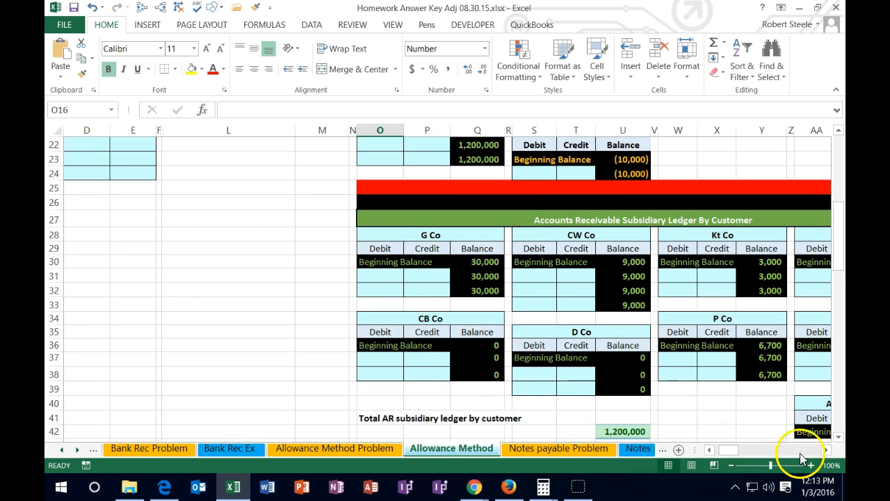
{"action": "left_click", "coordinate": [827, 451]}
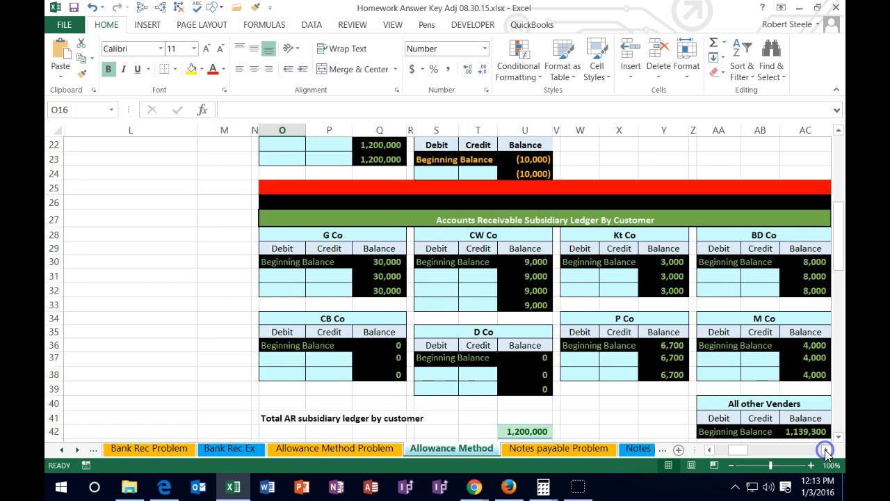
{"action": "left_click", "coordinate": [827, 451]}
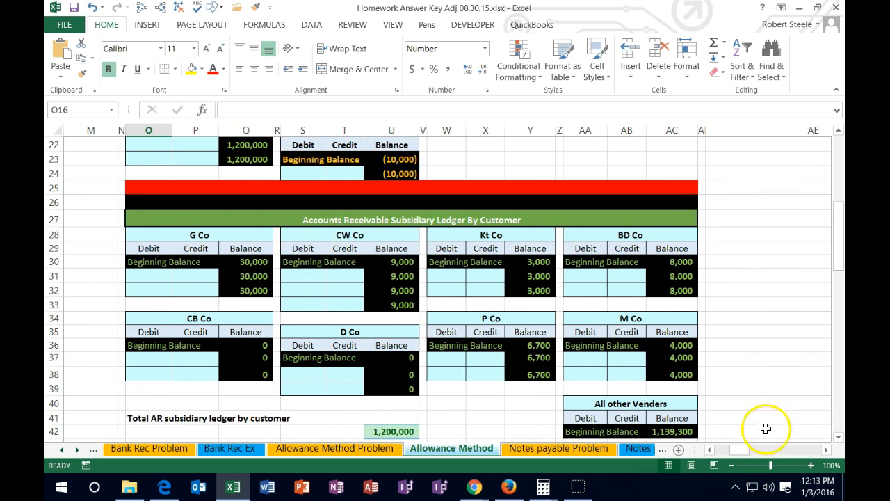
{"action": "left_click", "coordinate": [188, 235]}
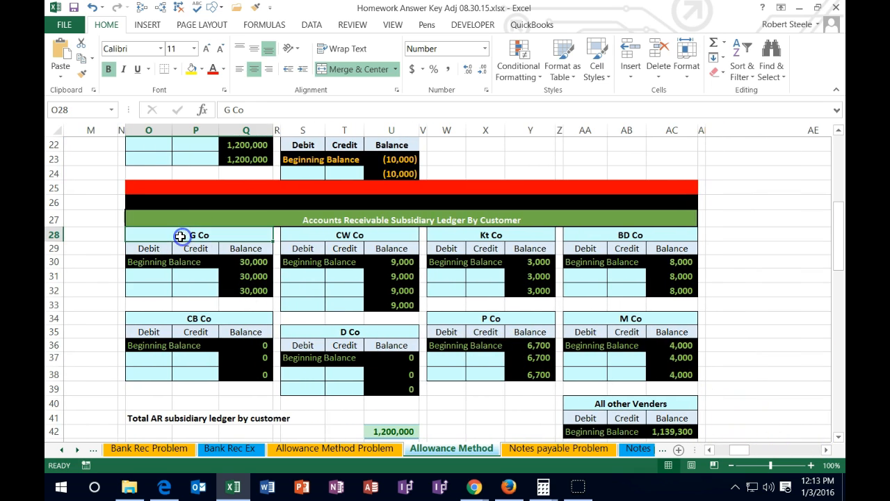
{"action": "left_click", "coordinate": [296, 232]}
{"action": "left_click", "coordinate": [492, 235]}
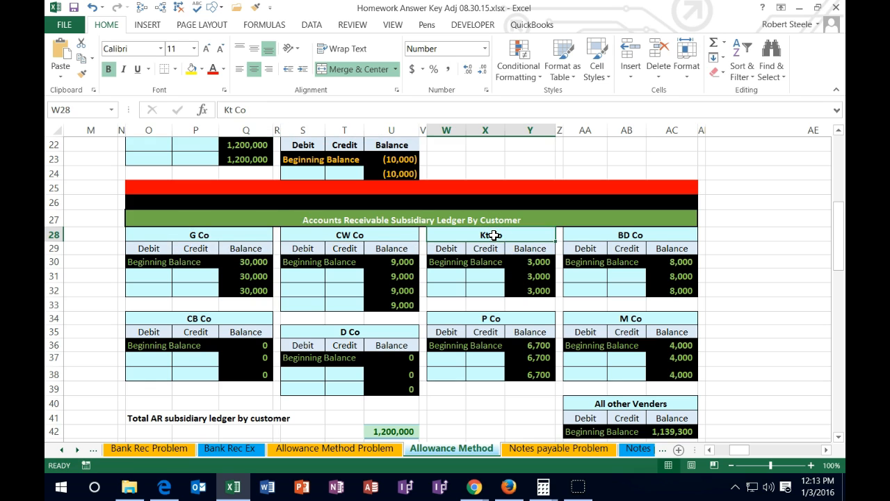
{"action": "scroll", "coordinate": [494, 235], "scroll_direction": "down", "scroll_amount": 1}
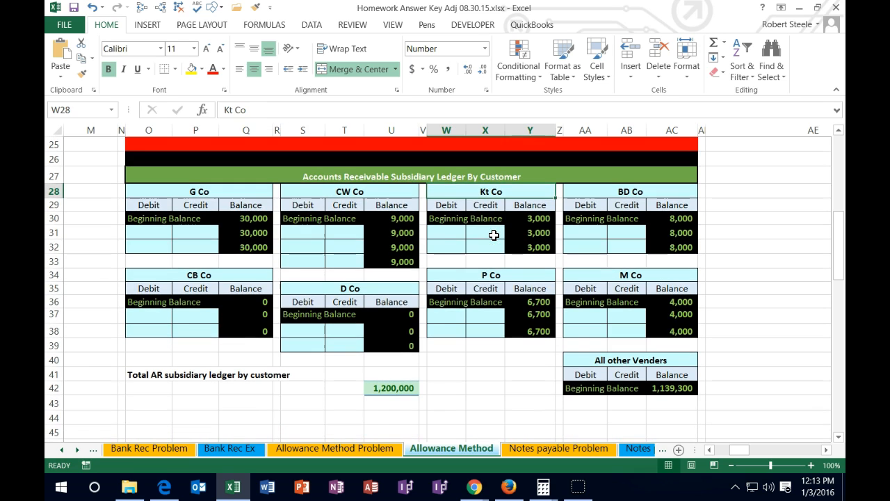
- Inspect the total AR subsidiary ledger formula and compare its result with the Accounts Receivable beginning balance in the general ledger
{"action": "double_click", "coordinate": [397, 388]}
{"action": "key", "text": "Return"}
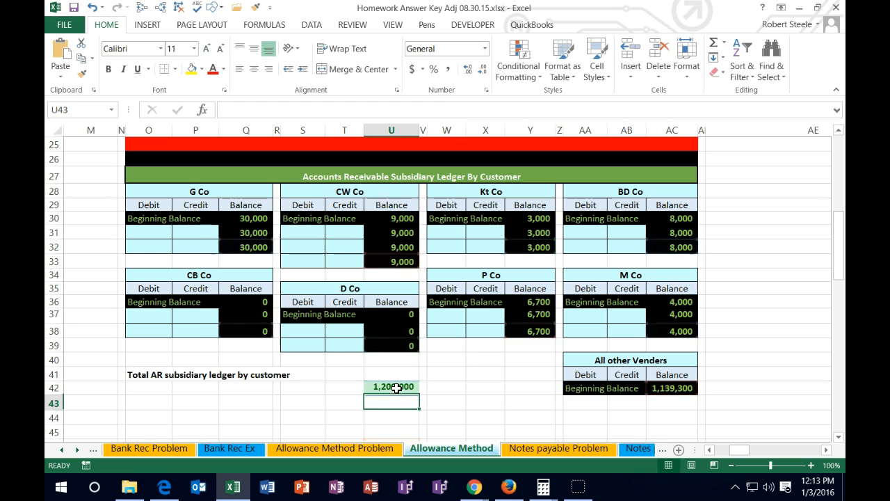
{"action": "scroll", "coordinate": [325, 389], "scroll_direction": "up", "scroll_amount": 5}
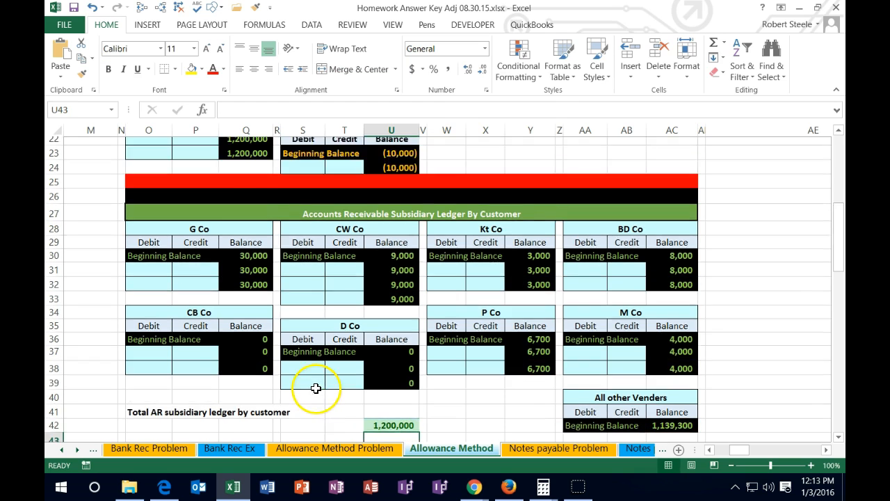
{"action": "left_click", "coordinate": [240, 221]}
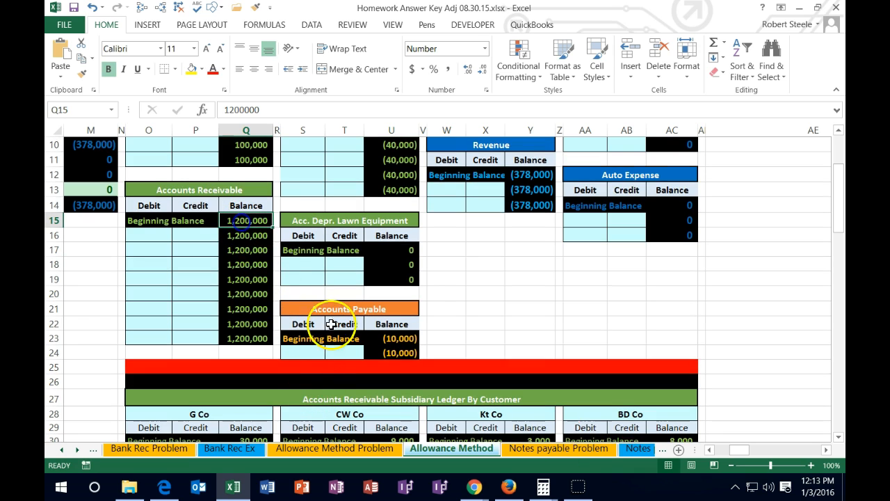
{"action": "left_click", "coordinate": [711, 452]}
{"action": "left_click", "coordinate": [711, 452]}
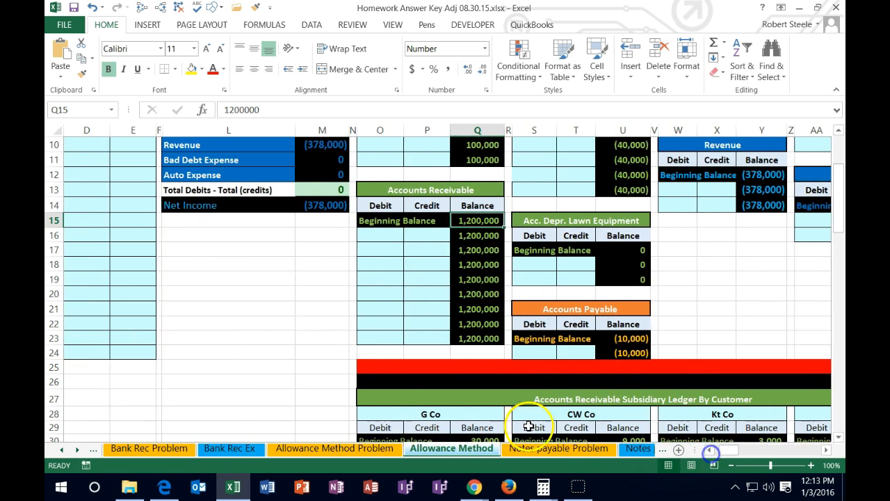
- Examine the Accounts Receivable line of the trial balance, the general ledger accounts across the sheet and the Account Receivable Aging table
{"action": "scroll", "coordinate": [459, 383], "scroll_direction": "up", "scroll_amount": 3}
{"action": "left_click", "coordinate": [316, 240]}
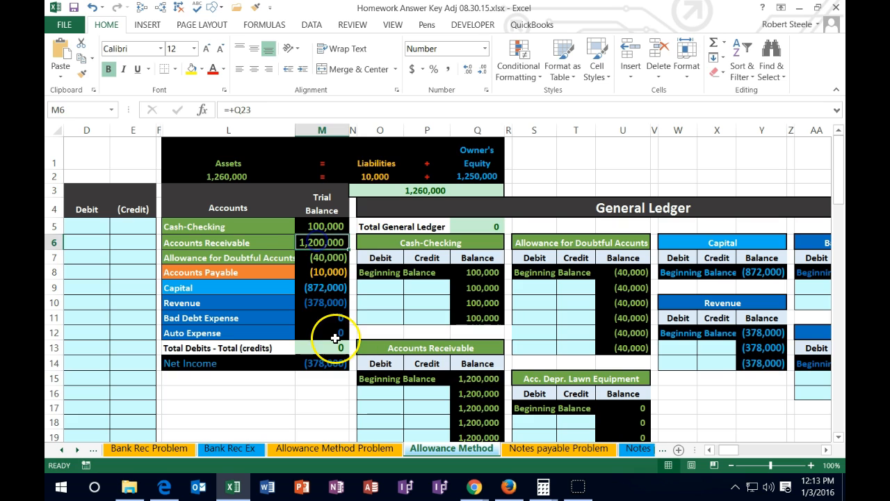
{"action": "key", "text": "Right"}
{"action": "key", "text": "Right"}
{"action": "key", "text": "Right"}
{"action": "key", "text": "Right"}
{"action": "key", "text": "Right"}
{"action": "key", "text": "Right"}
{"action": "key", "text": "Right"}
{"action": "key", "text": "Right"}
{"action": "key", "text": "Right"}
{"action": "key", "text": "Right"}
{"action": "key", "text": "Right"}
{"action": "key", "text": "Right"}
{"action": "key", "text": "Right"}
{"action": "key", "text": "Right"}
{"action": "key", "text": "Right"}
{"action": "key", "text": "Right"}
{"action": "key", "text": "Right"}
{"action": "key", "text": "Right"}
{"action": "key", "text": "Right"}
{"action": "key", "text": "Right"}
{"action": "key", "text": "Right"}
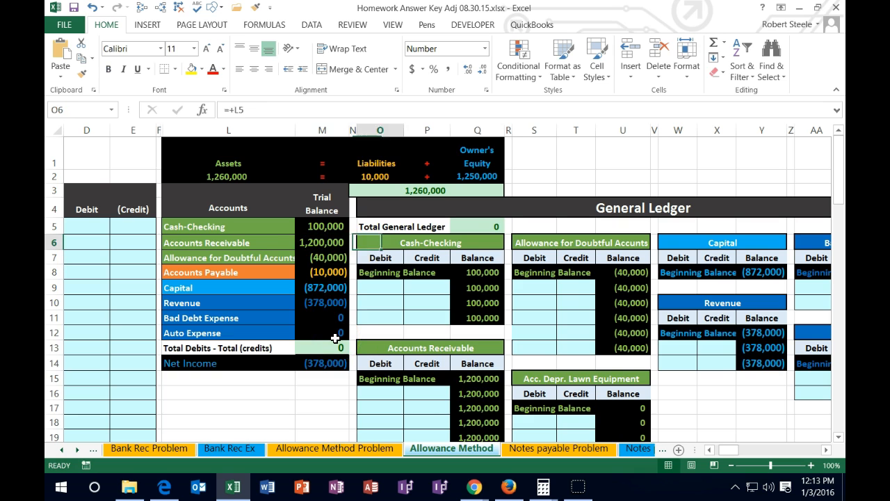
{"action": "key", "text": "Right"}
{"action": "key", "text": "Right"}
{"action": "key", "text": "Right"}
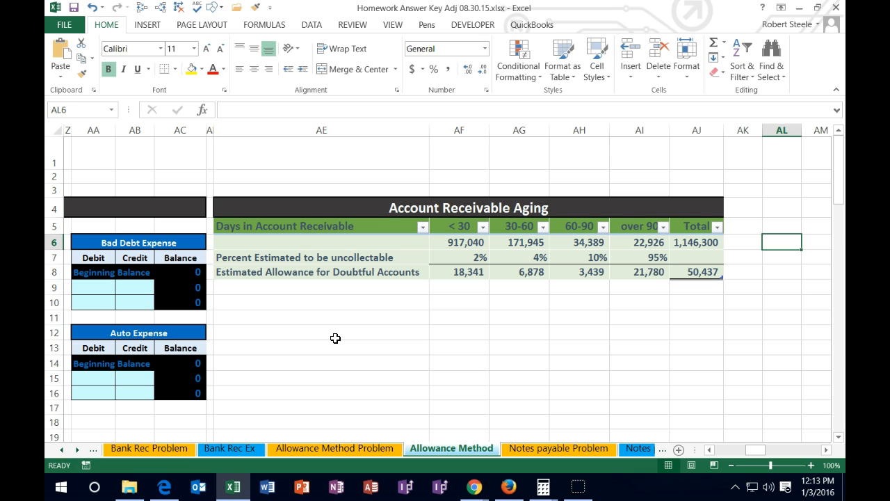
{"action": "key", "text": "Left"}
{"action": "key", "text": "Left"}
{"action": "key", "text": "Left"}
{"action": "key", "text": "Left"}
{"action": "key", "text": "Left"}
{"action": "key", "text": "Left"}
{"action": "key", "text": "Left"}
{"action": "key", "text": "Left"}
{"action": "key", "text": "Left"}
{"action": "key", "text": "Left"}
{"action": "key", "text": "Left"}
{"action": "key", "text": "Left"}
{"action": "key", "text": "Left"}
{"action": "key", "text": "Left"}
{"action": "key", "text": "Left"}
{"action": "key", "text": "Left"}
{"action": "key", "text": "Left"}
{"action": "key", "text": "Left"}
{"action": "key", "text": "Left"}
{"action": "key", "text": "Left"}
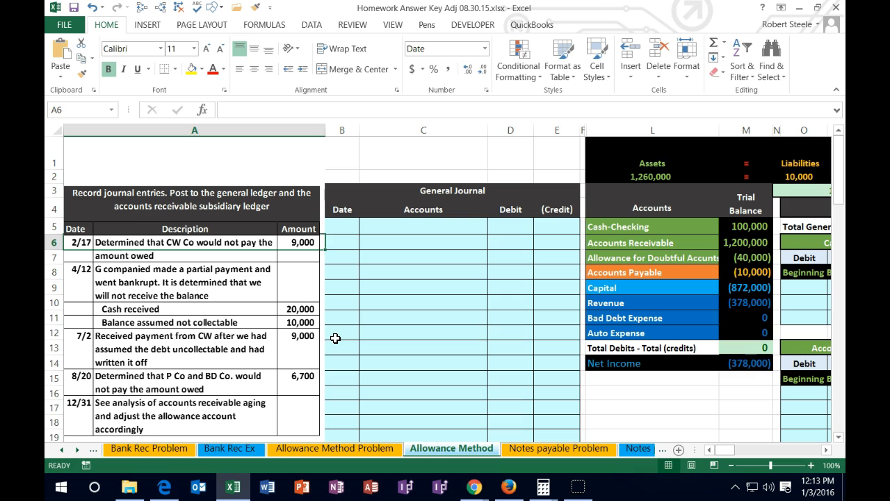
- Enter the date 2/17 in the first row of the General Journal
{"action": "left_click", "coordinate": [348, 225]}
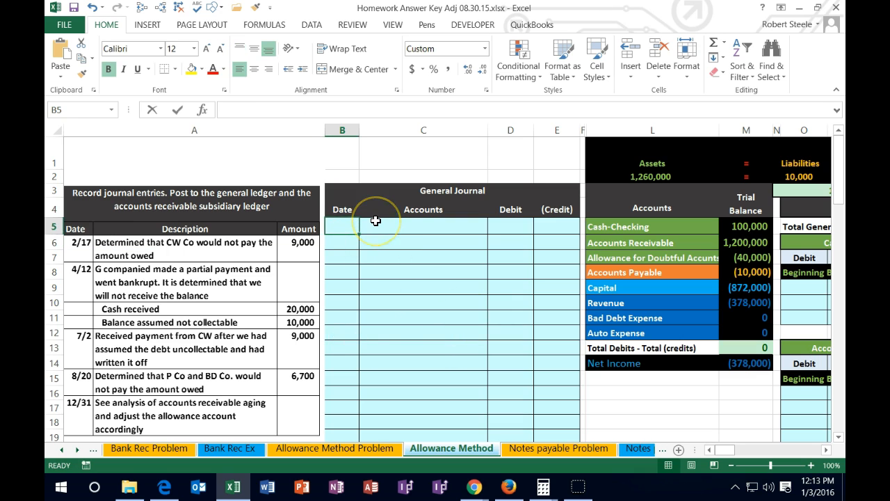
{"action": "type", "text": "2/17"}
{"action": "key", "text": "Return"}
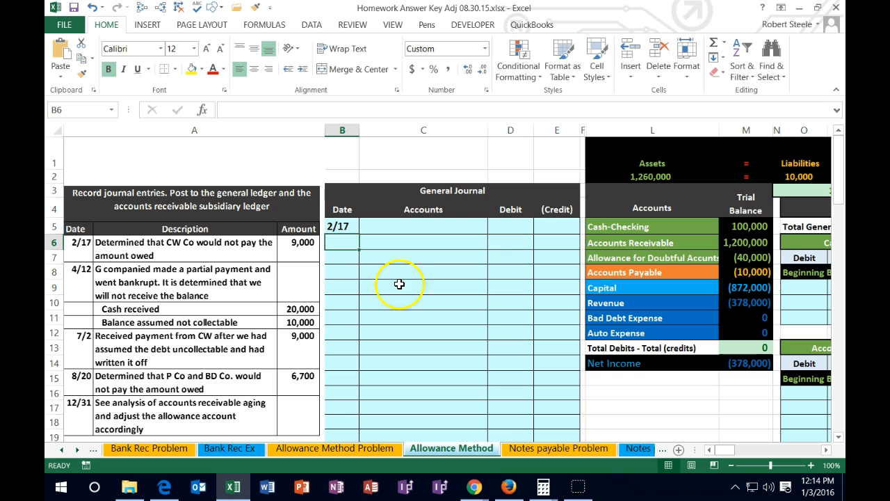
- Examine Bad Debt Expense, Cash-Checking and Accounts Receivable in the trial balance, and CW Co's account in the Accounts Receivable Subsidiary Ledger
{"action": "left_click", "coordinate": [749, 320]}
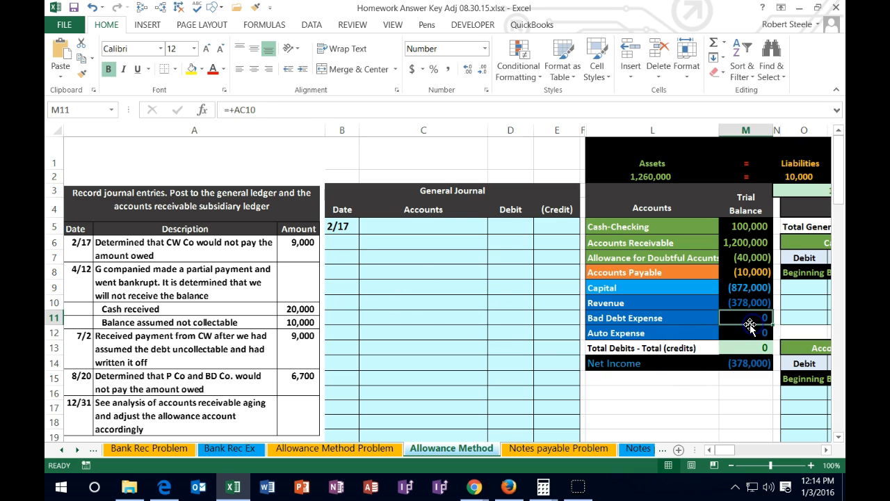
{"action": "key", "text": "Right"}
{"action": "key", "text": "Right"}
{"action": "key", "text": "Right"}
{"action": "key", "text": "Right"}
{"action": "key", "text": "Right"}
{"action": "key", "text": "Right"}
{"action": "key", "text": "Right"}
{"action": "key", "text": "Right"}
{"action": "key", "text": "Right"}
{"action": "key", "text": "Right"}
{"action": "key", "text": "Right"}
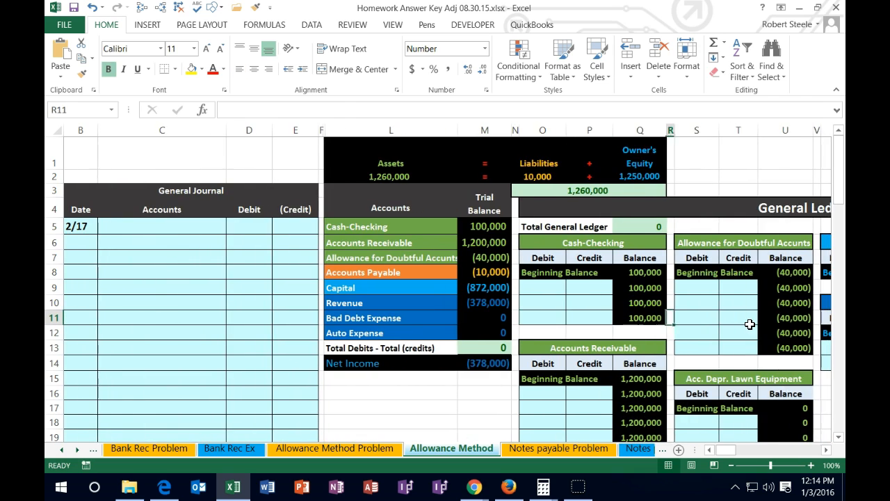
{"action": "key", "text": "Right"}
{"action": "scroll", "coordinate": [703, 327], "scroll_direction": "down", "scroll_amount": 6}
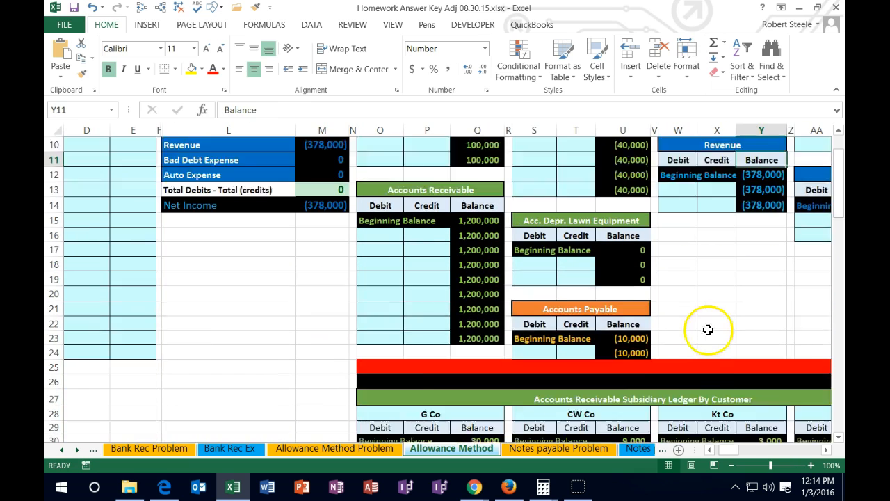
{"action": "scroll", "coordinate": [700, 329], "scroll_direction": "down", "scroll_amount": 1}
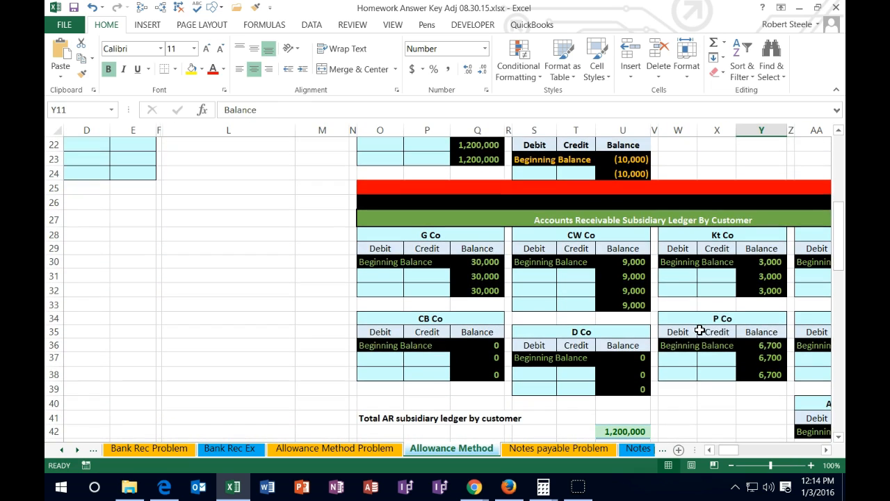
{"action": "left_click", "coordinate": [638, 304]}
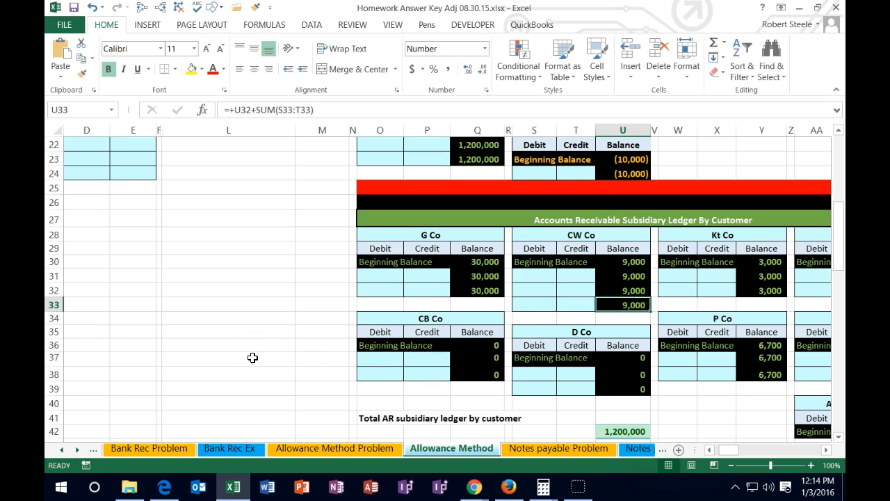
{"action": "scroll", "coordinate": [253, 357], "scroll_direction": "up", "scroll_amount": 6}
{"action": "left_click_drag", "start_coordinate": [736, 451], "coordinate": [729, 454]}
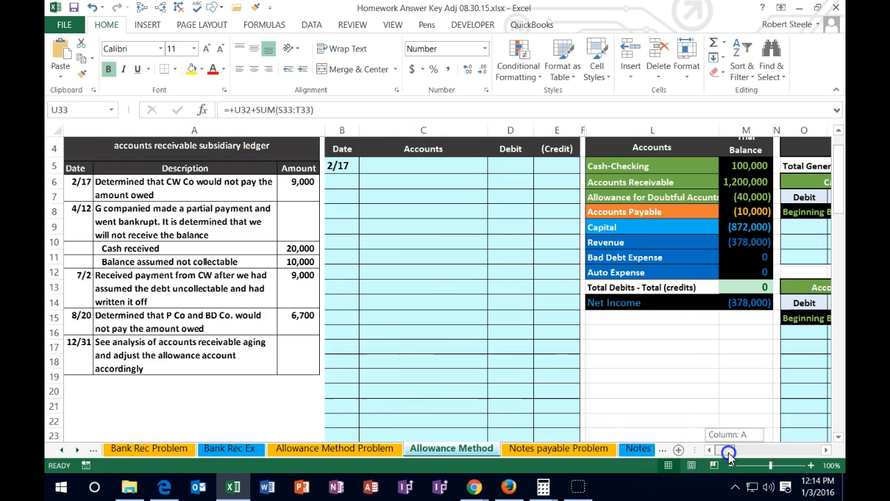
{"action": "left_click_drag", "start_coordinate": [649, 169], "coordinate": [738, 169]}
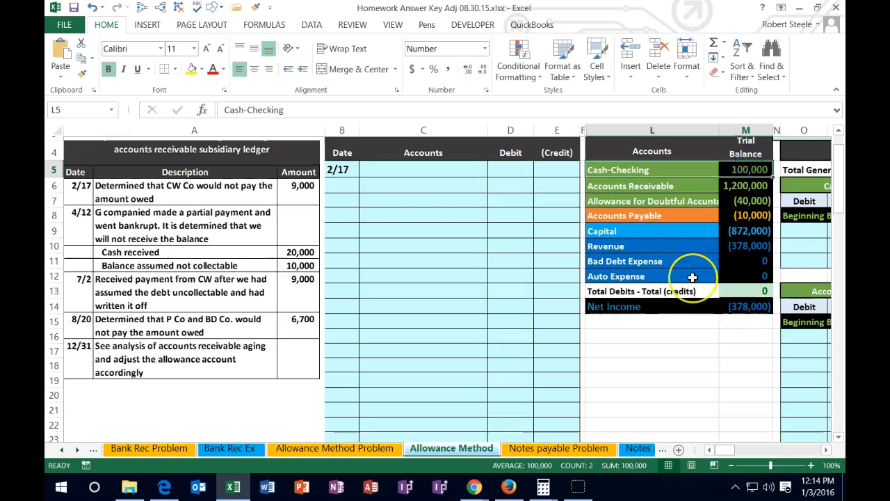
{"action": "scroll", "coordinate": [693, 278], "scroll_direction": "up", "scroll_amount": 1}
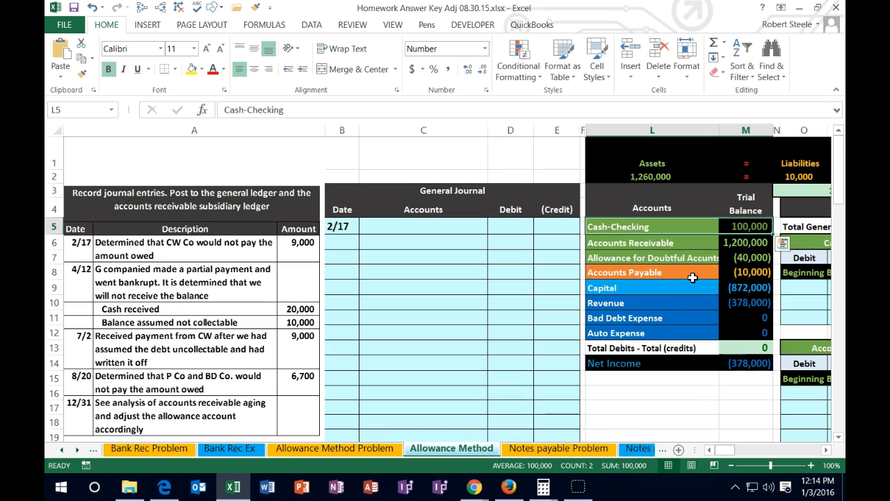
{"action": "left_click", "coordinate": [632, 241]}
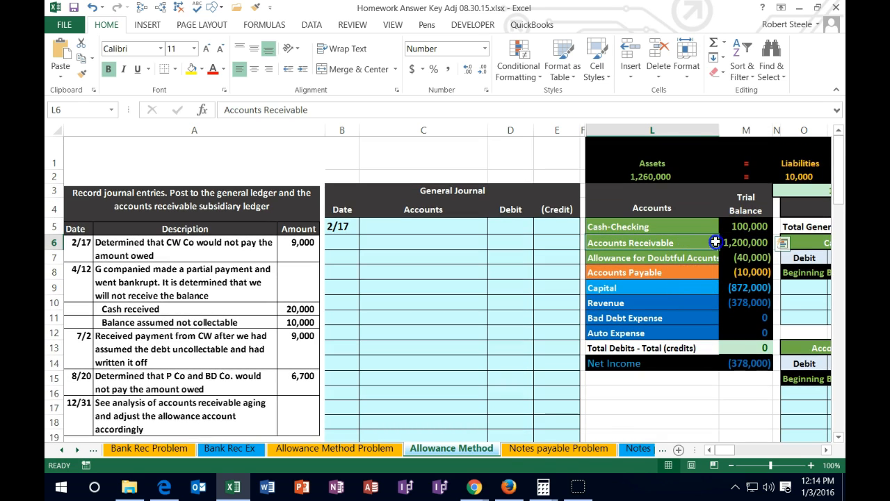
{"action": "left_click_drag", "start_coordinate": [715, 242], "coordinate": [727, 243]}
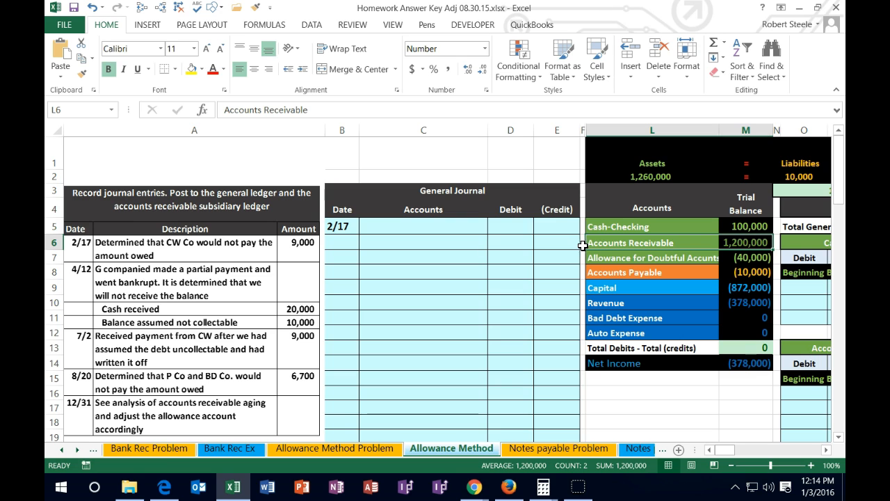
- Copy the Accounts Receivable name from the trial balance into the journal's Accounts column at C6 as values only
{"action": "left_click", "coordinate": [631, 240]}
{"action": "right_click", "coordinate": [632, 242]}
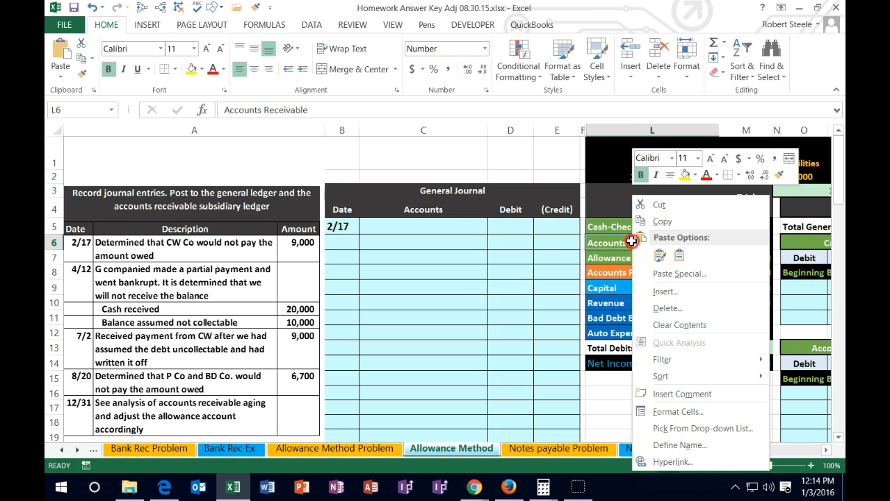
{"action": "left_click", "coordinate": [661, 221]}
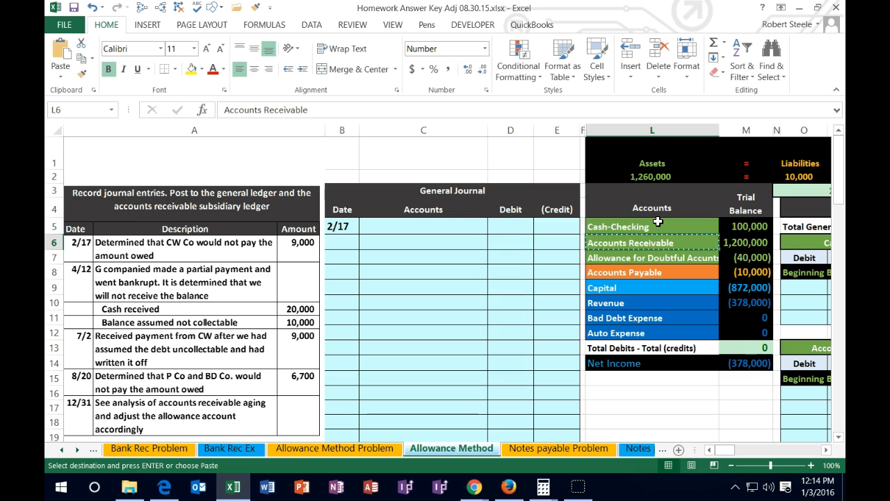
{"action": "left_click", "coordinate": [405, 241]}
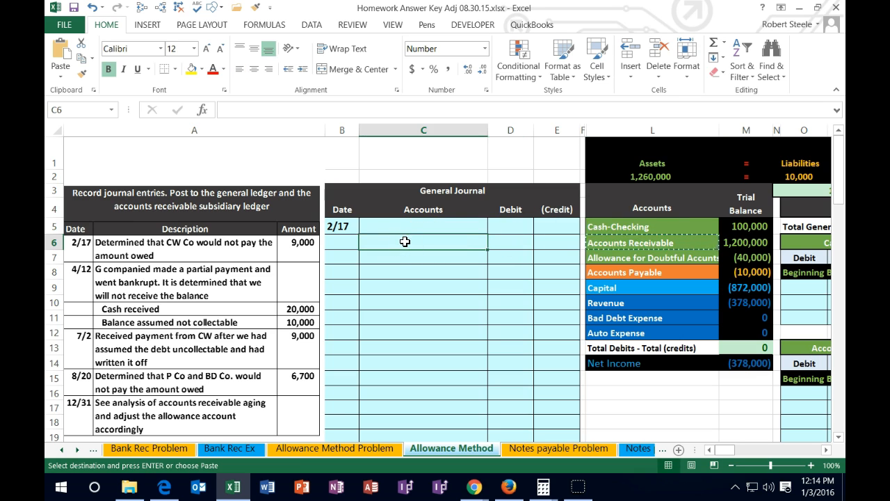
{"action": "right_click", "coordinate": [405, 242]}
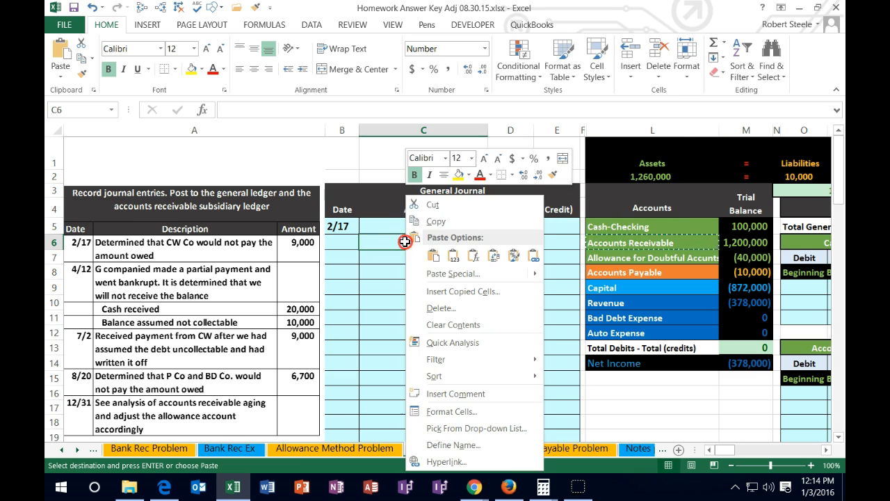
{"action": "left_click", "coordinate": [453, 257]}
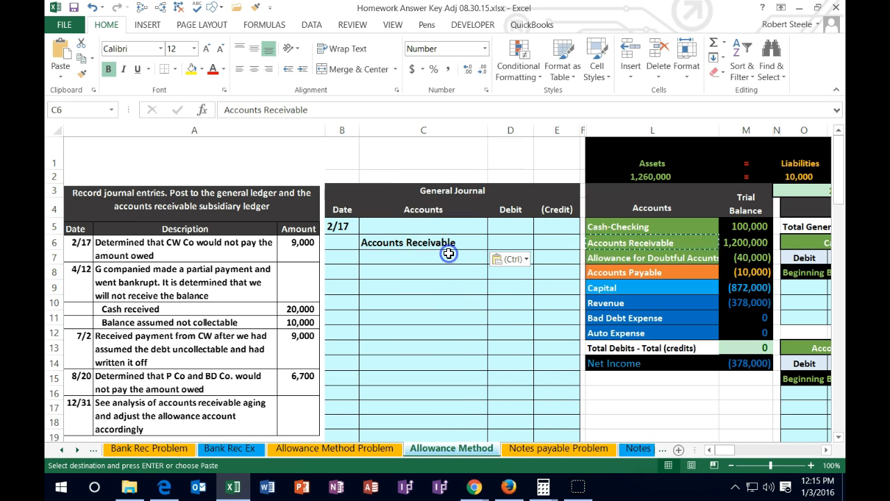
- Enter a credit of -9000 for Accounts Receivable in E6 and a debit of 9000 in D5 of the journal
{"action": "left_click", "coordinate": [563, 242]}
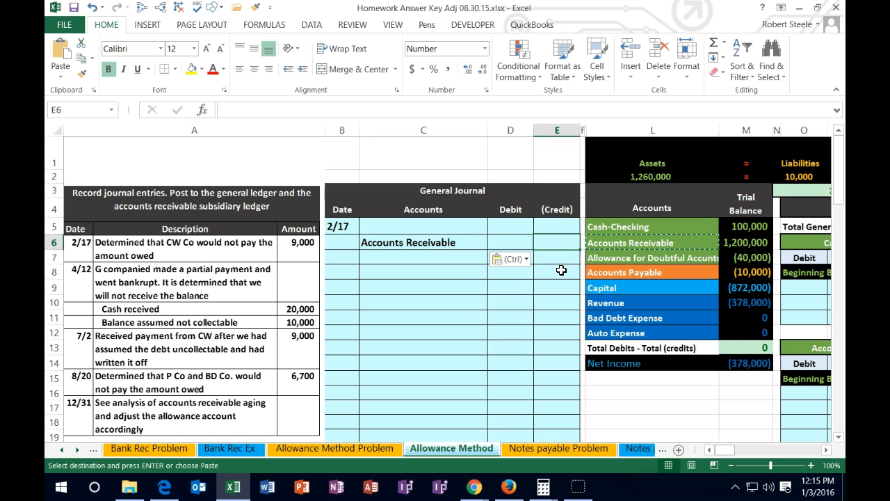
{"action": "type", "text": "-9000"}
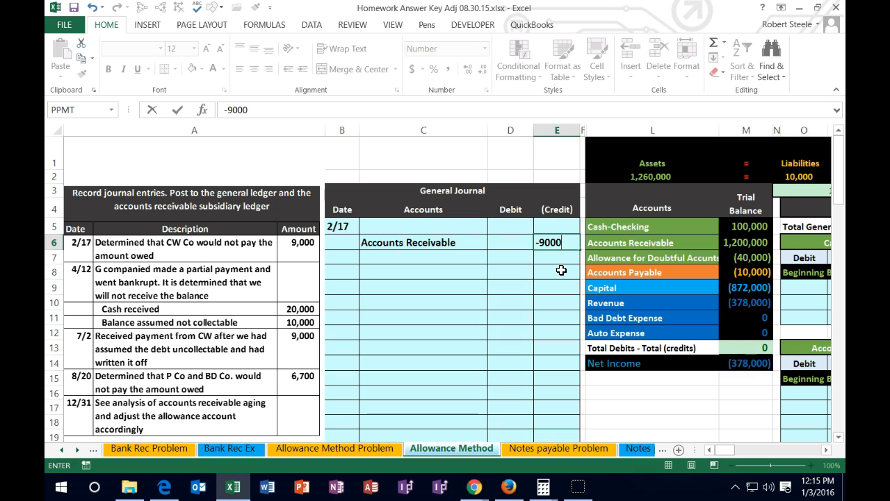
{"action": "key", "text": "Return"}
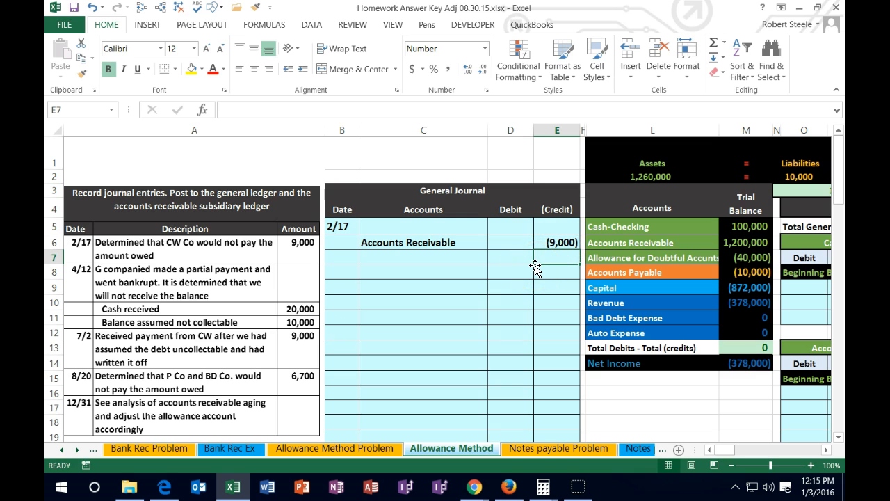
{"action": "left_click", "coordinate": [512, 226]}
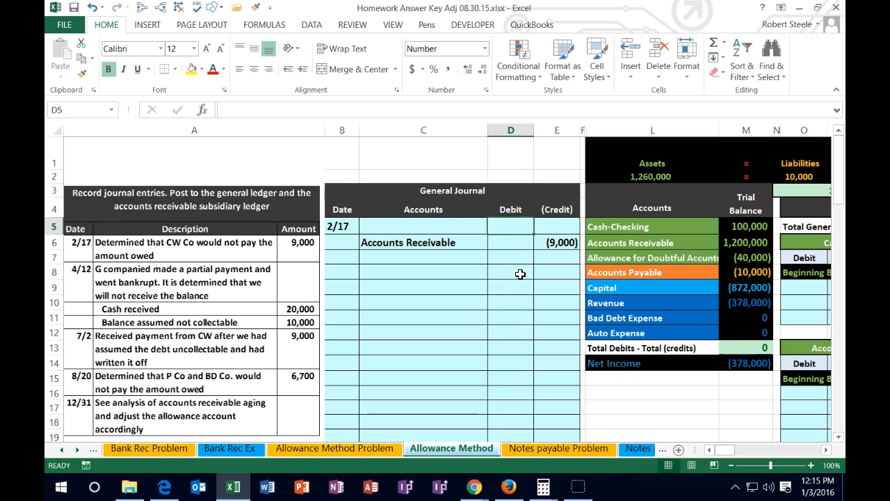
{"action": "type", "text": "9000"}
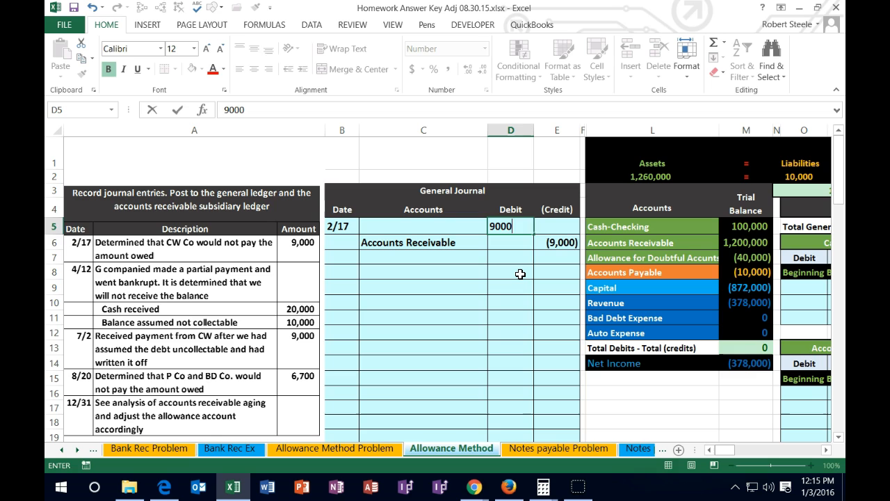
{"action": "key", "text": "Return"}
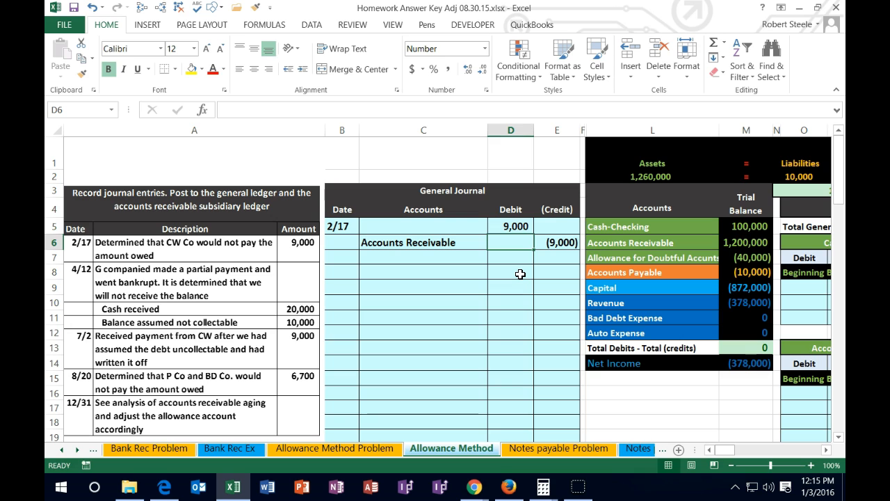
- Compare Allowance for Doubtful Accounts, Bad Debt Expense, Revenue and Accounts Receivable in the trial balance to determine the account to debit
{"action": "left_click", "coordinate": [593, 258]}
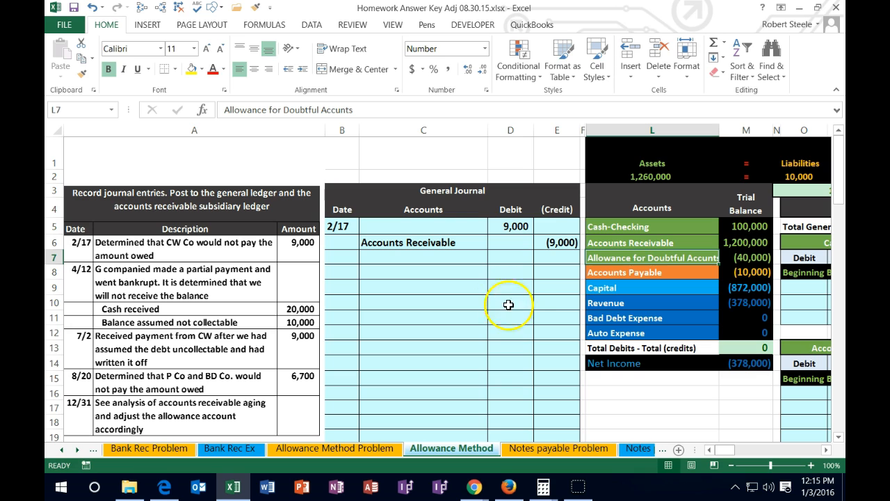
{"action": "left_click", "coordinate": [593, 321]}
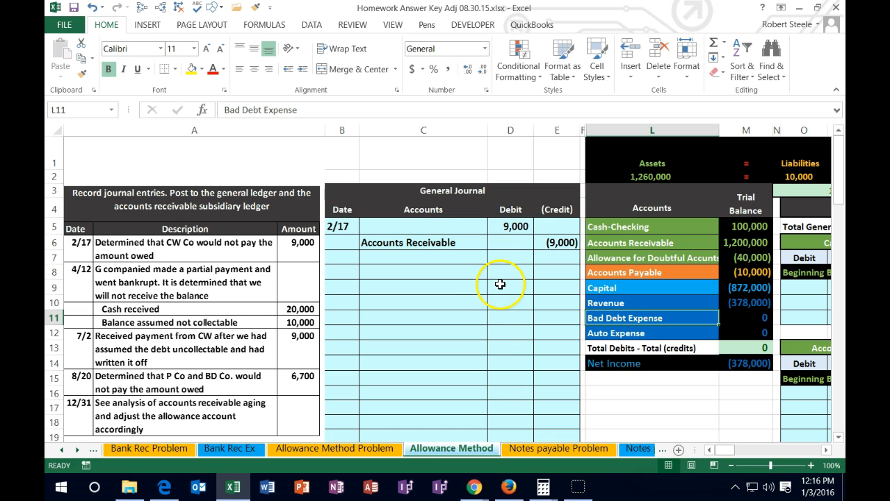
{"action": "left_click", "coordinate": [746, 304]}
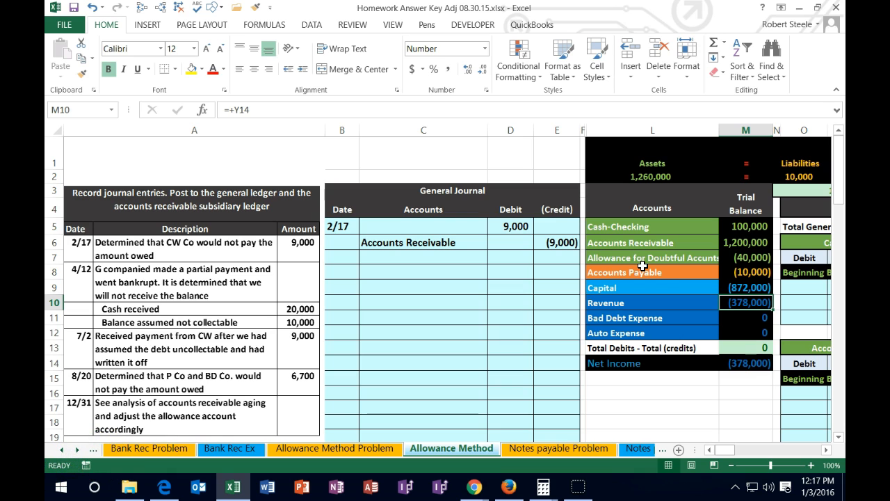
{"action": "left_click_drag", "start_coordinate": [646, 258], "coordinate": [730, 258]}
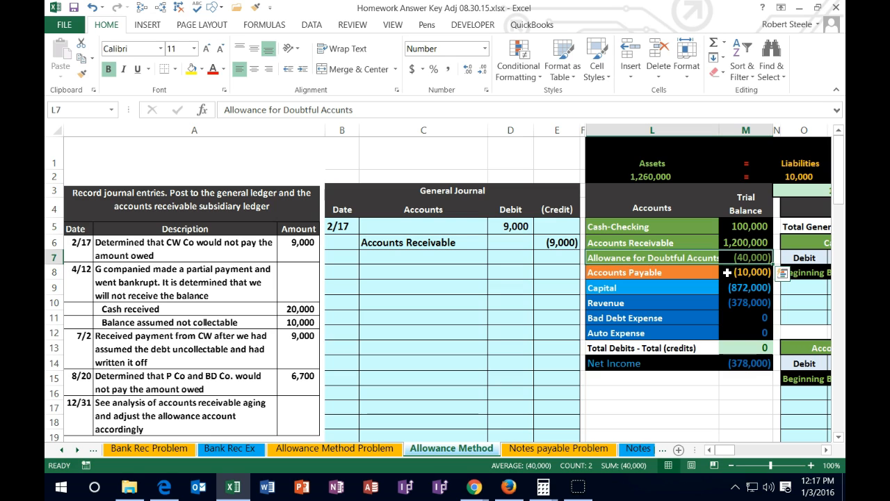
{"action": "left_click", "coordinate": [745, 243]}
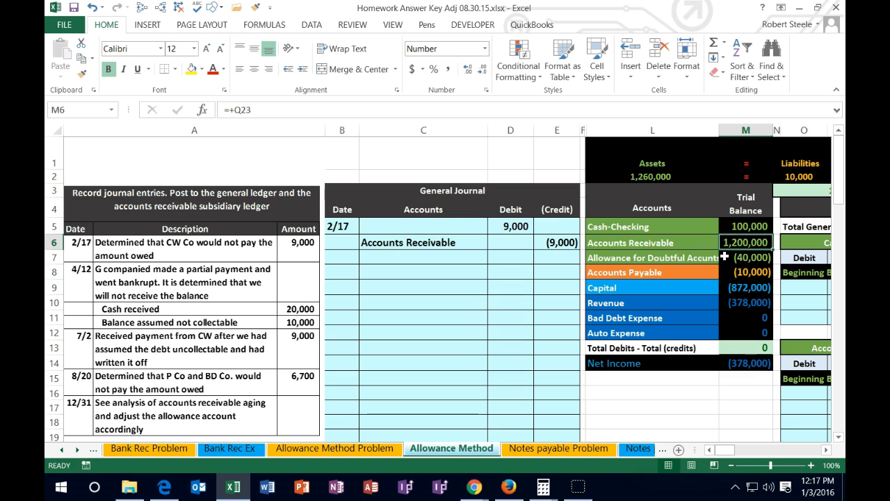
{"action": "left_click", "coordinate": [725, 258]}
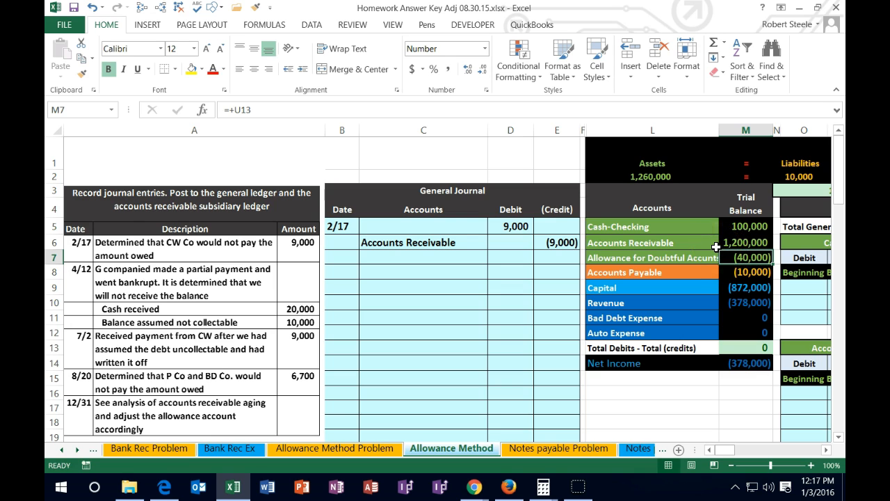
{"action": "left_click", "coordinate": [719, 243]}
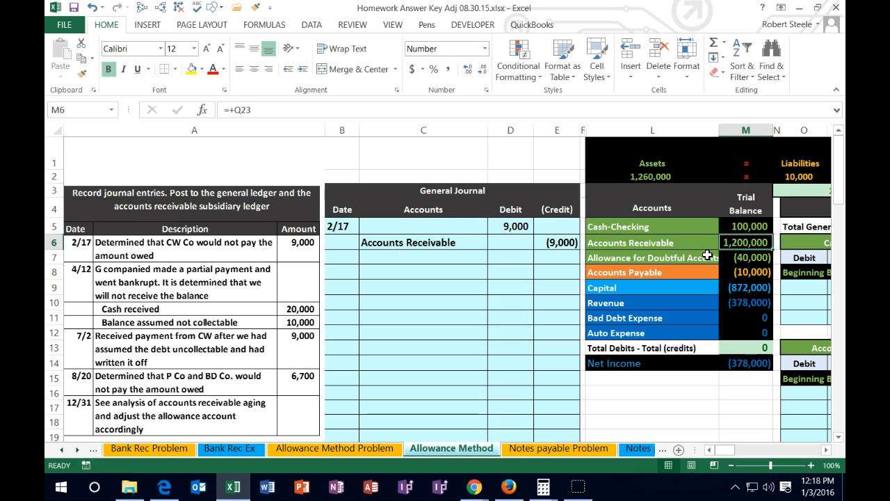
{"action": "left_click_drag", "start_coordinate": [729, 451], "coordinate": [739, 452]}
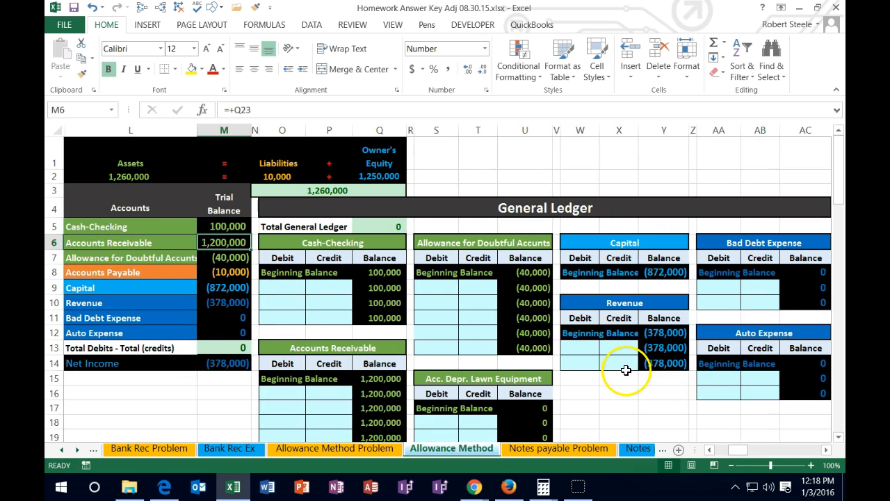
- Examine the customer accounts in the Accounts Receivable Subsidiary Ledger and compare Accounts Receivable with Allowance for Doubtful Accounts in the trial balance
{"action": "scroll", "coordinate": [624, 369], "scroll_direction": "down", "scroll_amount": 5}
{"action": "scroll", "coordinate": [622, 371], "scroll_direction": "down", "scroll_amount": 3}
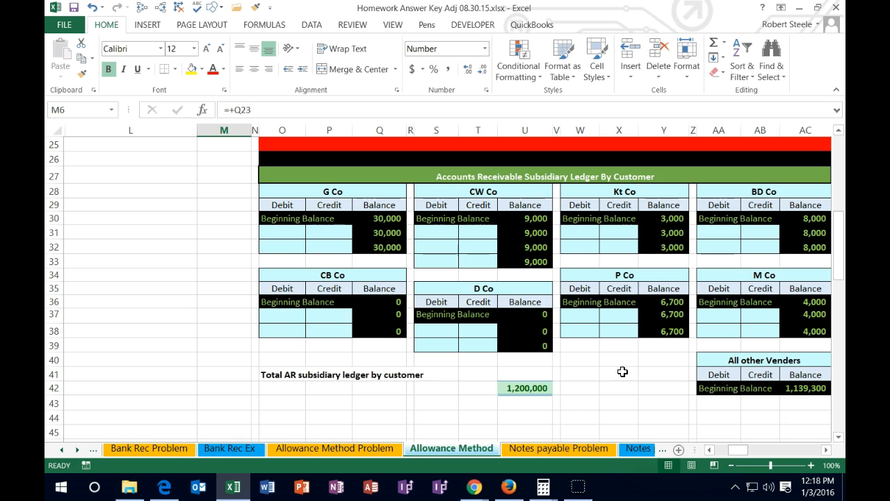
{"action": "scroll", "coordinate": [623, 372], "scroll_direction": "up", "scroll_amount": 5}
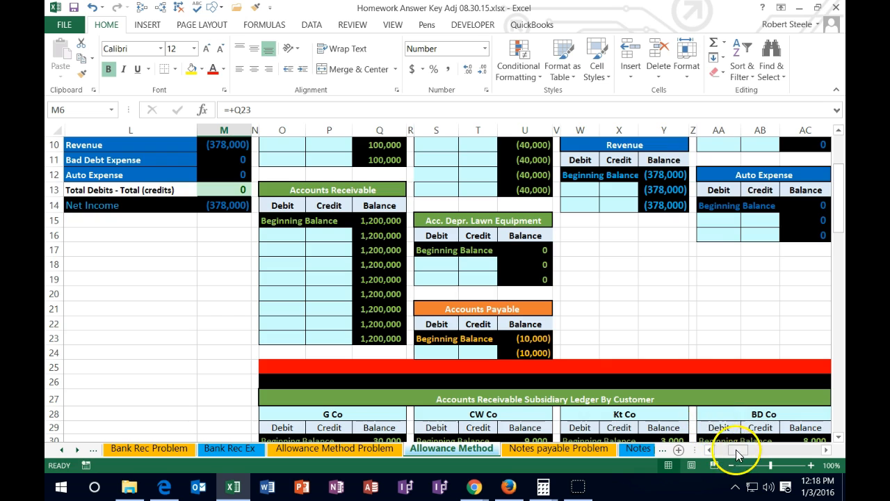
{"action": "left_click_drag", "start_coordinate": [738, 449], "coordinate": [723, 454]}
{"action": "scroll", "coordinate": [647, 391], "scroll_direction": "up", "scroll_amount": 3}
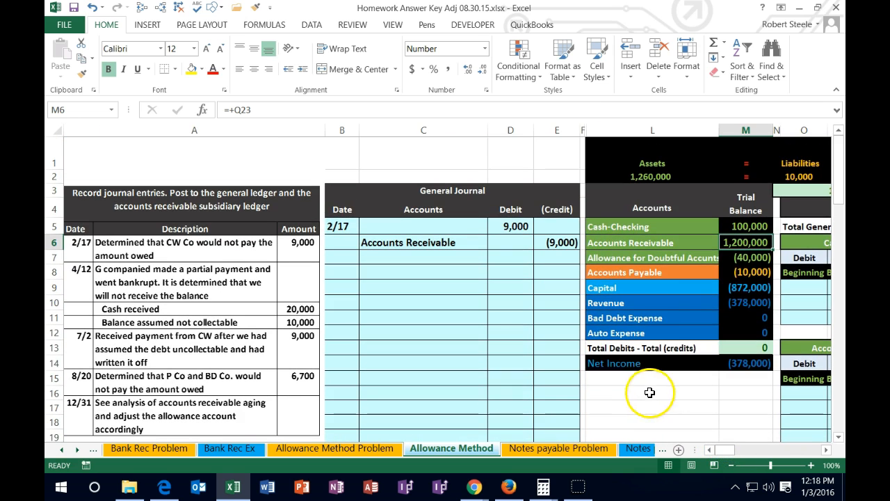
{"action": "left_click", "coordinate": [746, 243]}
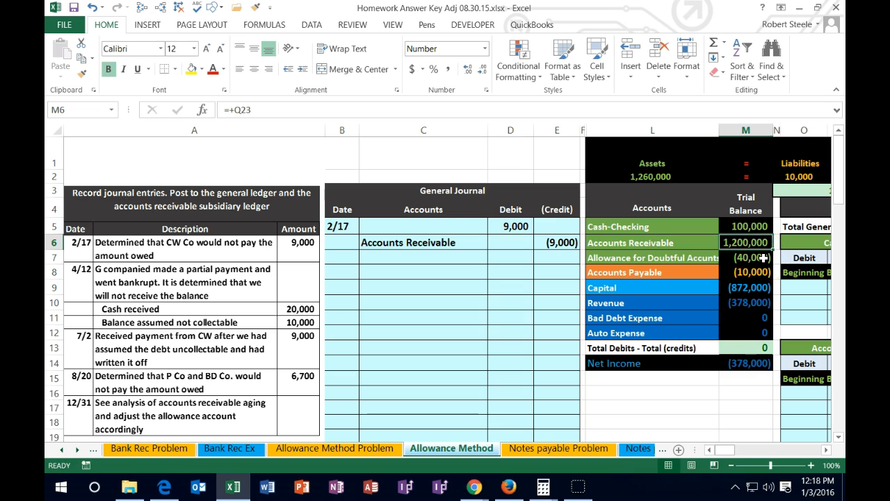
{"action": "left_click_drag", "start_coordinate": [748, 241], "coordinate": [753, 259]}
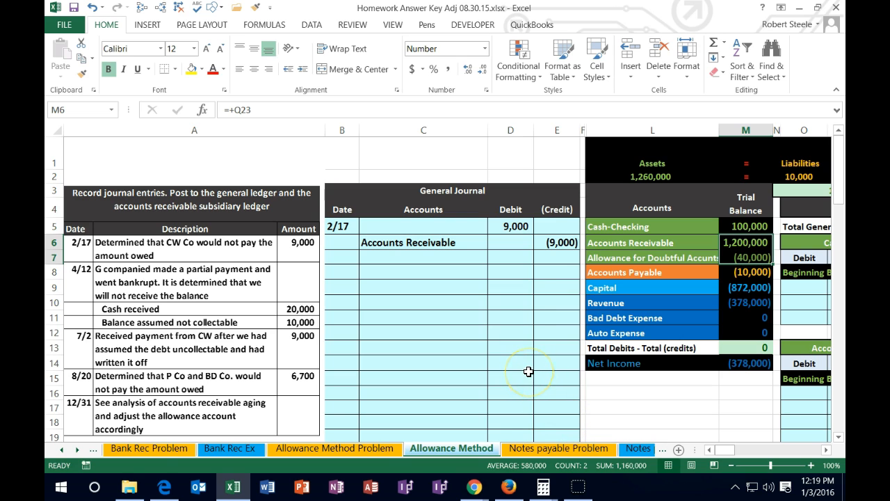
- Copy the Allowance for Doubtful Accounts name from the trial balance into the journal's Accounts column at C5 as values only
{"action": "left_click", "coordinate": [423, 229]}
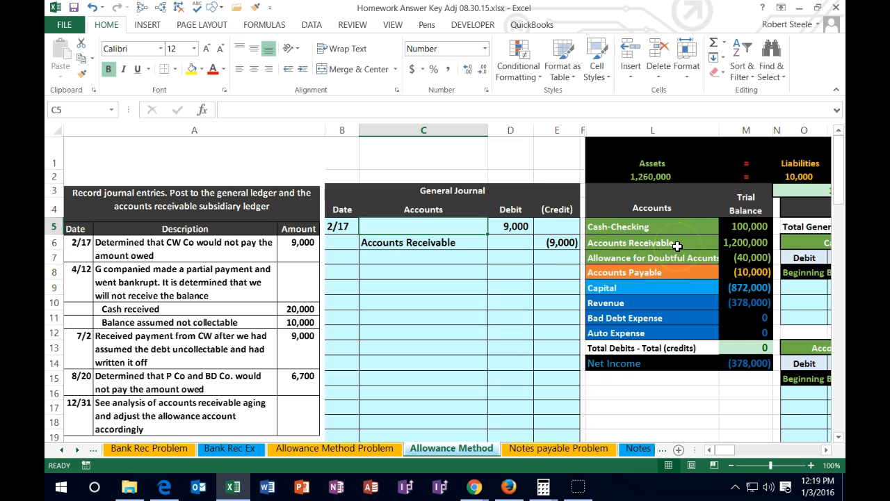
{"action": "left_click", "coordinate": [727, 258]}
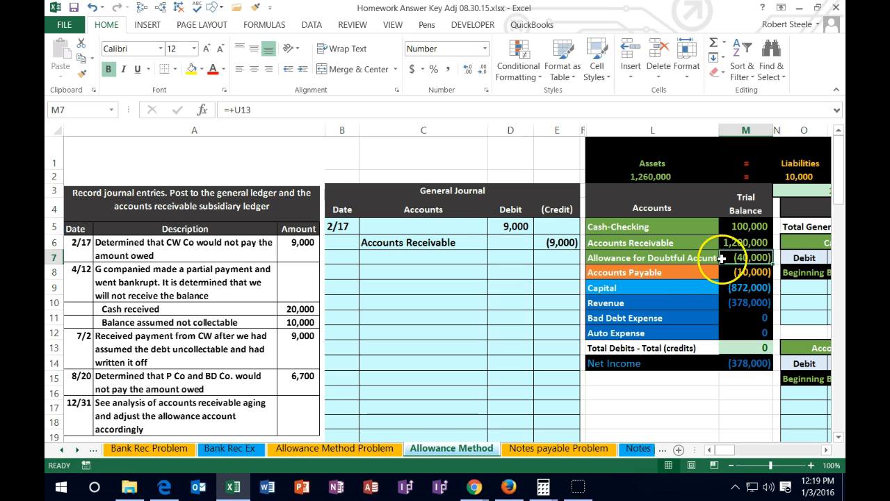
{"action": "left_click", "coordinate": [668, 254]}
{"action": "right_click", "coordinate": [668, 255]}
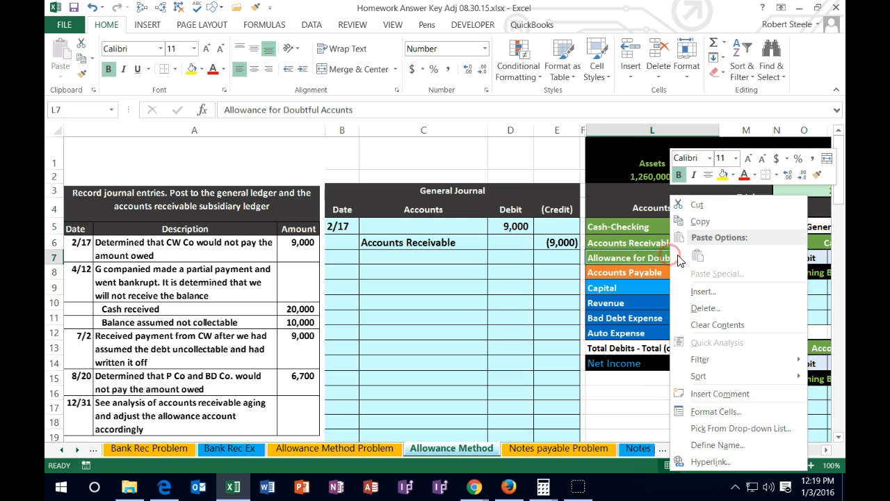
{"action": "left_click", "coordinate": [692, 216]}
{"action": "left_click", "coordinate": [423, 222]}
{"action": "right_click", "coordinate": [425, 223]}
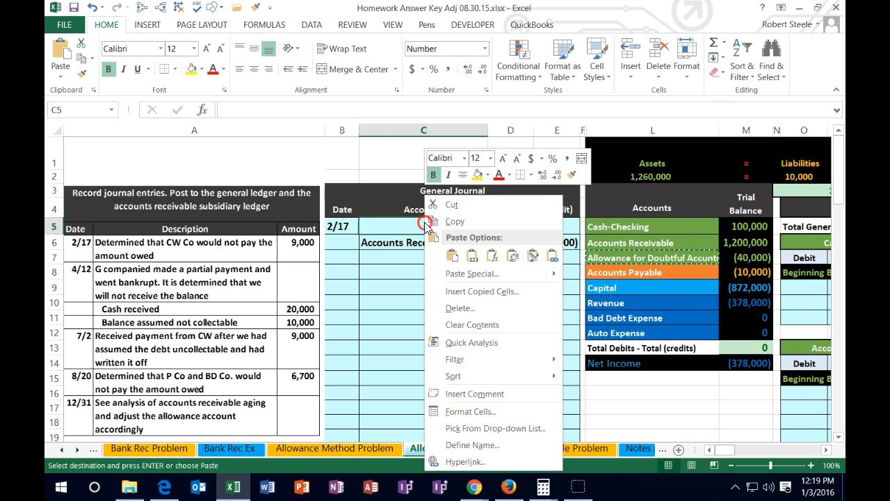
{"action": "left_click", "coordinate": [454, 254]}
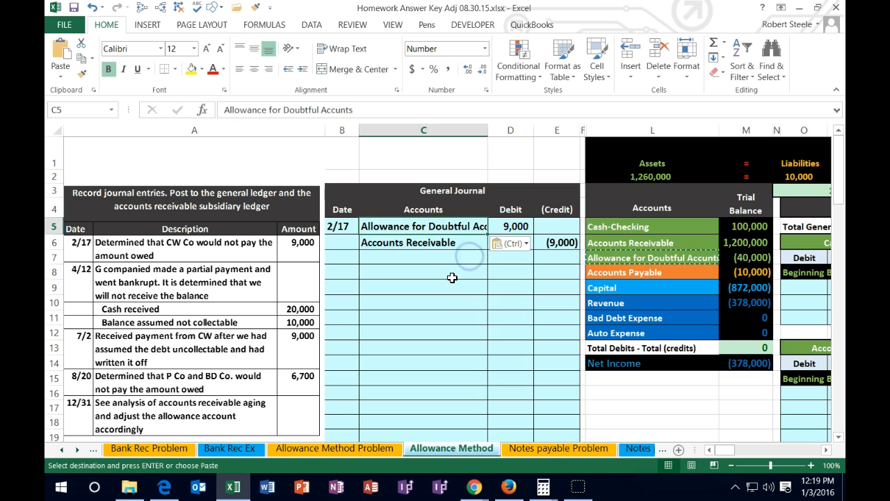
{"action": "left_click", "coordinate": [452, 282]}
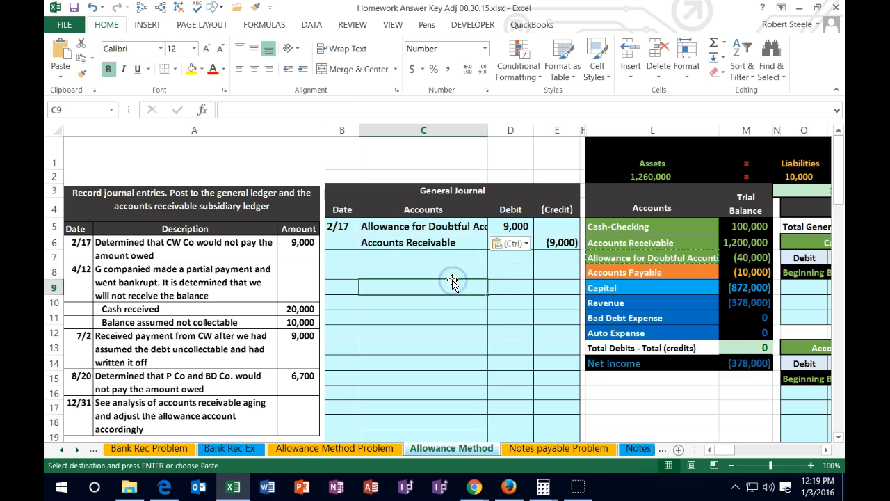
- Review the 2/17 journal entry against the Accounts Receivable and Allowance for Doubtful Accounts balances in the trial balance
{"action": "left_click_drag", "start_coordinate": [451, 239], "coordinate": [536, 251]}
{"action": "left_click", "coordinate": [512, 224]}
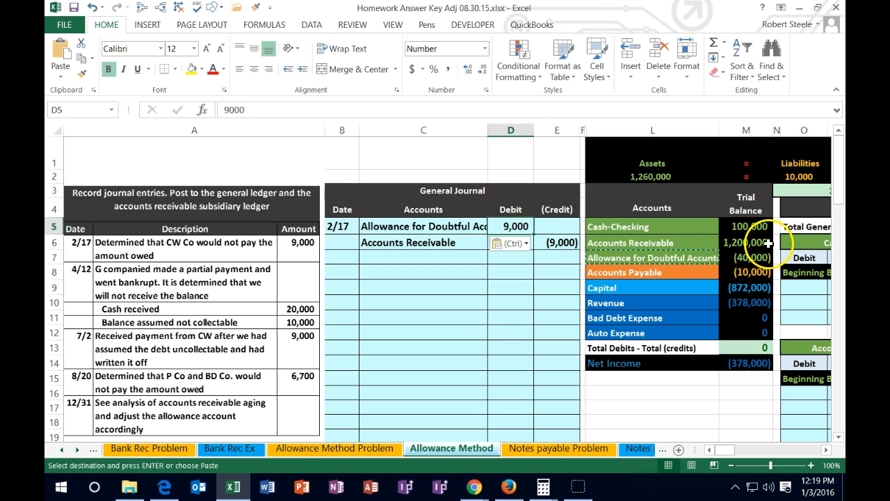
{"action": "left_click_drag", "start_coordinate": [768, 243], "coordinate": [763, 256]}
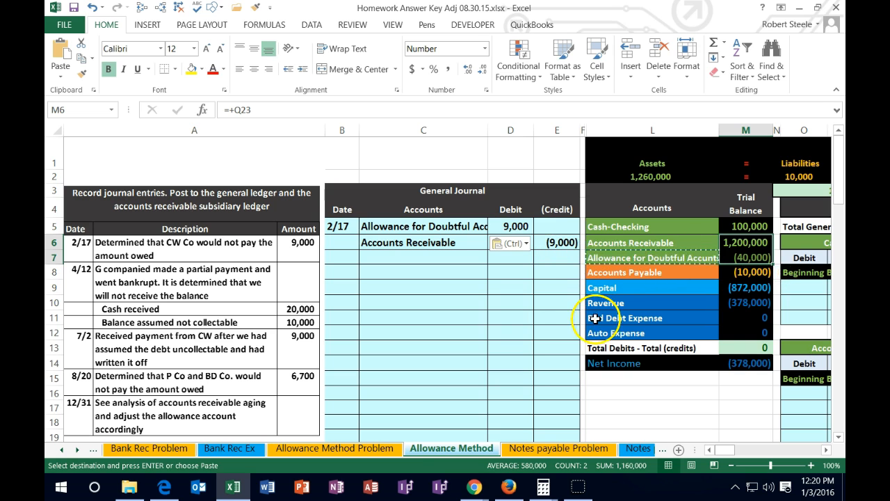
- Post the 2/17 debit to Allowance for Doubtful Accounts in the general ledger by entering =D5 in S9
{"action": "left_click", "coordinate": [733, 468]}
{"action": "left_click", "coordinate": [734, 467]}
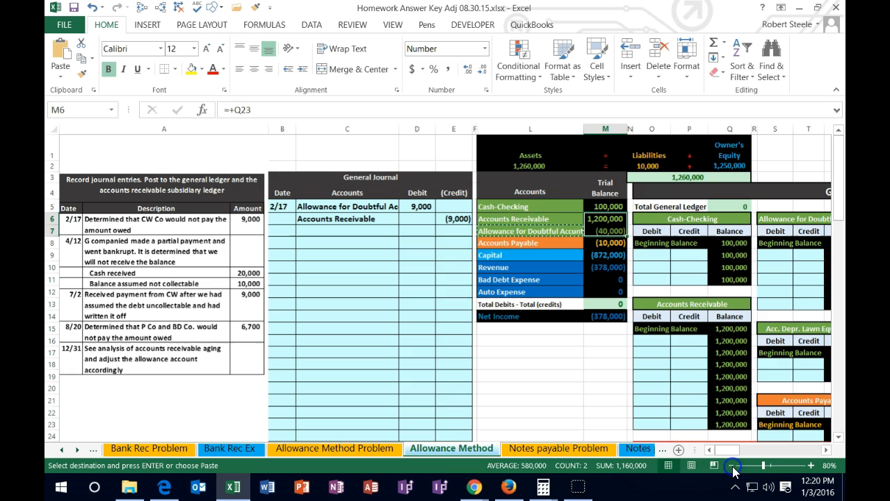
{"action": "left_click", "coordinate": [724, 390]}
{"action": "key", "text": "Right"}
{"action": "key", "text": "Right"}
{"action": "key", "text": "Right"}
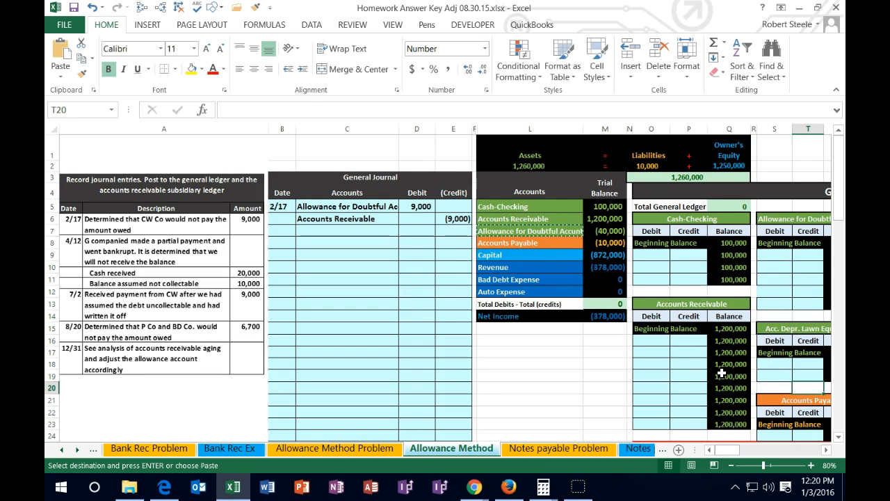
{"action": "key", "text": "Right"}
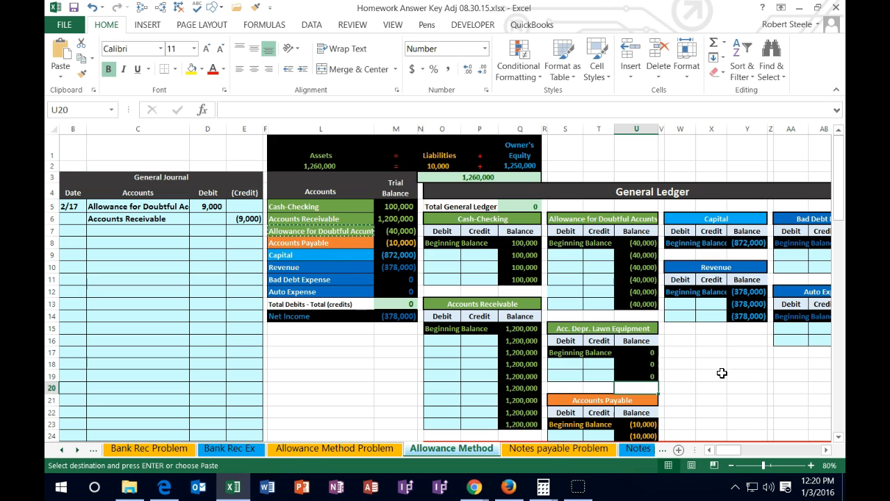
{"action": "left_click", "coordinate": [372, 228]}
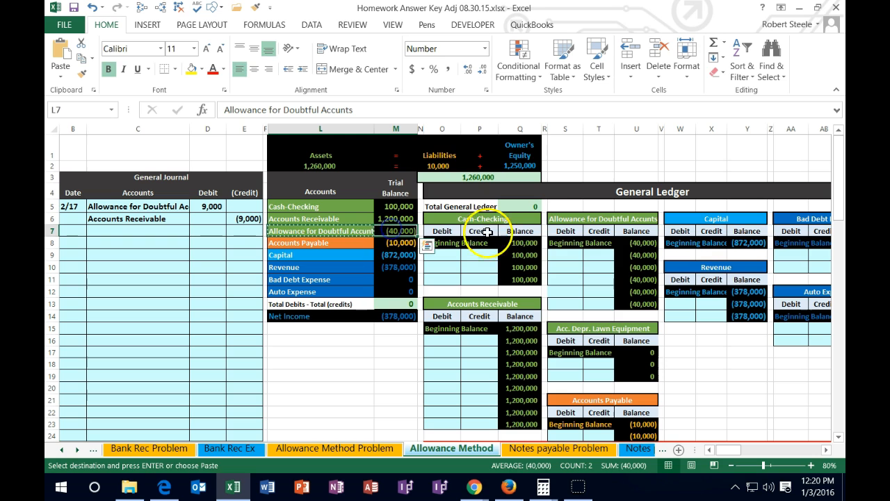
{"action": "left_click", "coordinate": [565, 217]}
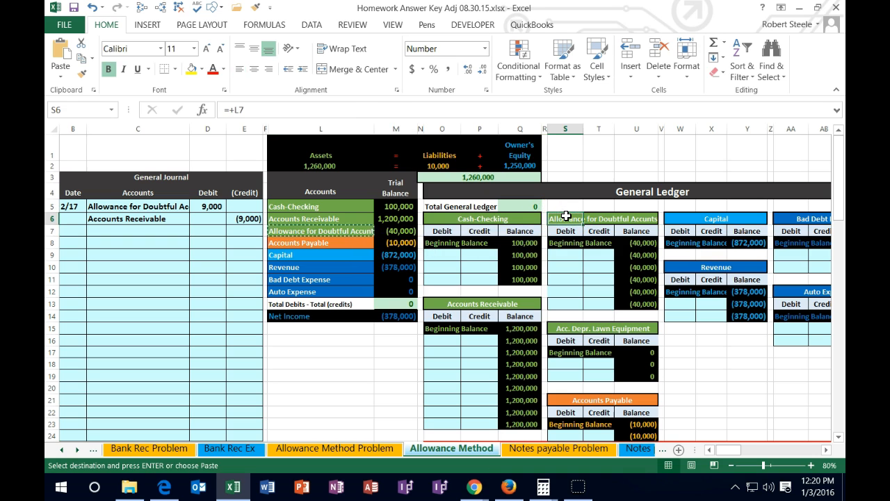
{"action": "left_click", "coordinate": [571, 256]}
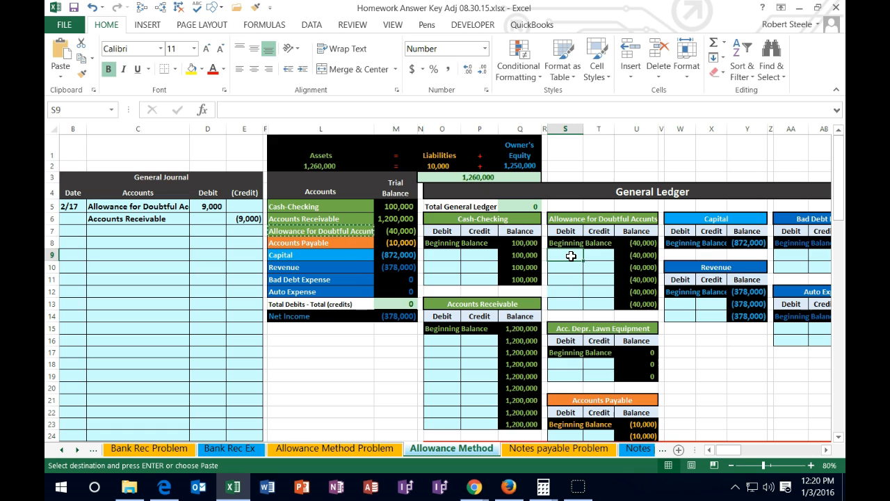
{"action": "left_click", "coordinate": [568, 271]}
{"action": "type", "text": "="}
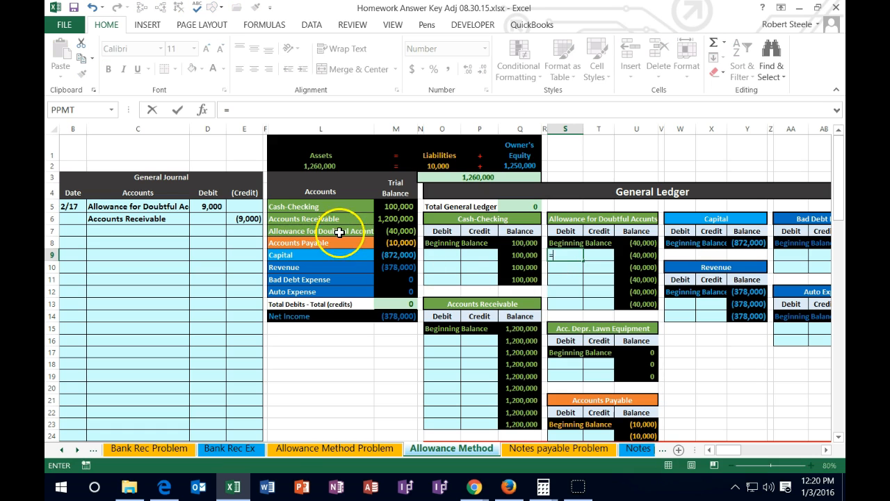
{"action": "left_click", "coordinate": [209, 205]}
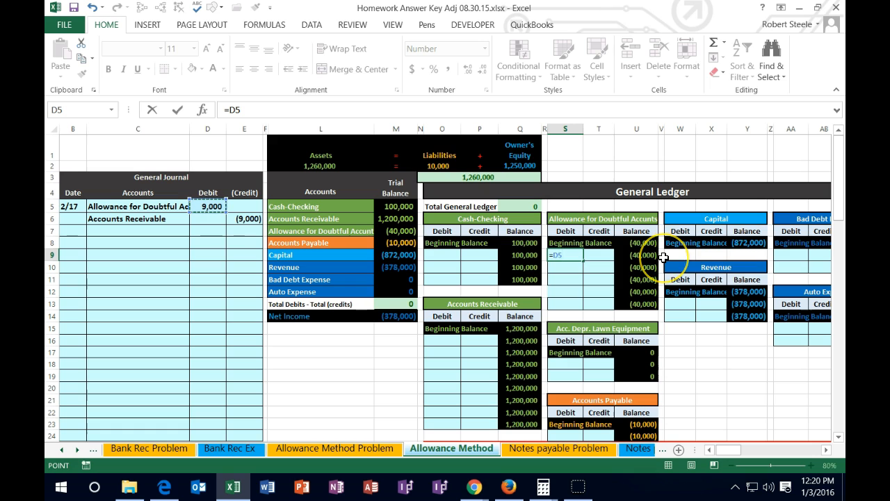
{"action": "key", "text": "Return"}
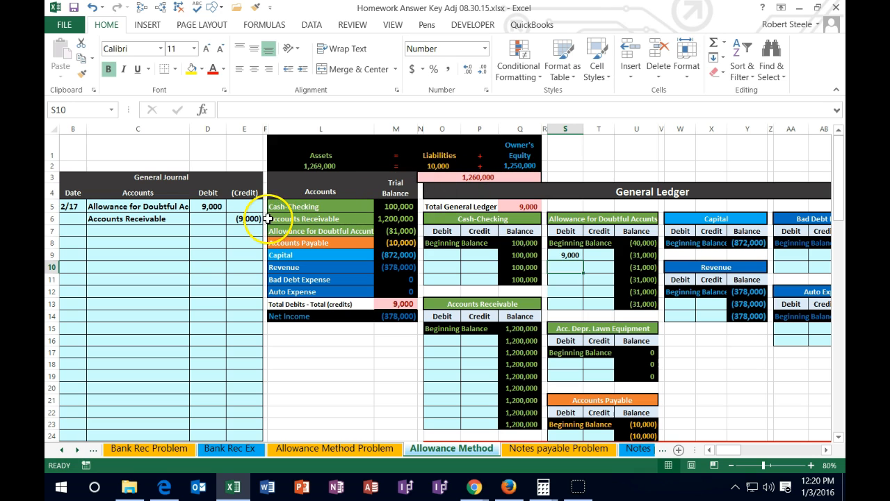
- Post the 2/17 credit to Accounts Receivable in the general ledger by entering =E6 in P16
{"action": "left_click_drag", "start_coordinate": [150, 219], "coordinate": [518, 308]}
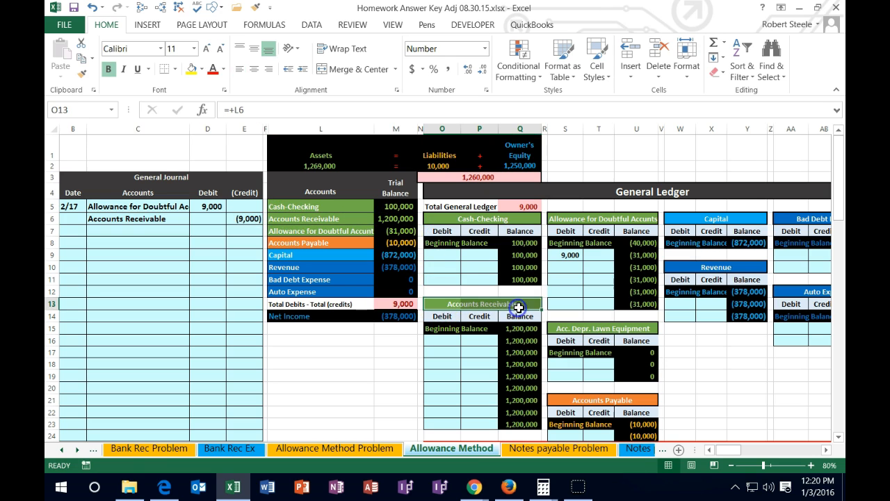
{"action": "left_click", "coordinate": [482, 340]}
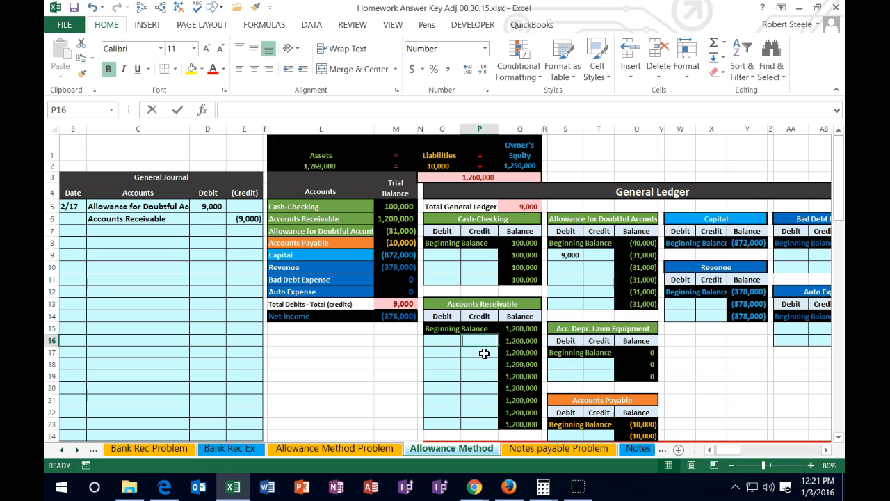
{"action": "type", "text": "="}
{"action": "left_click", "coordinate": [246, 219]}
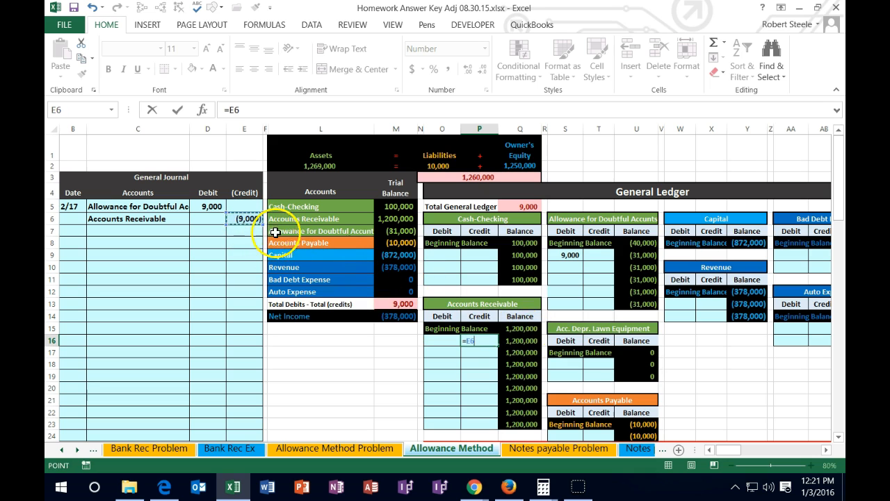
{"action": "key", "text": "ctrl+Return"}
{"action": "key", "text": "Return"}
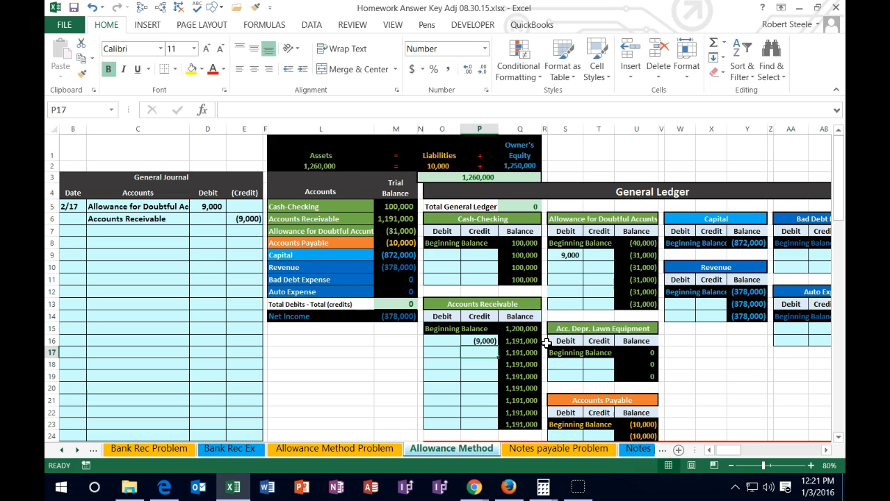
- Check the general ledger's Accounts Receivable balance in Q16 against the trial balance amount in M6
{"action": "left_click", "coordinate": [524, 341]}
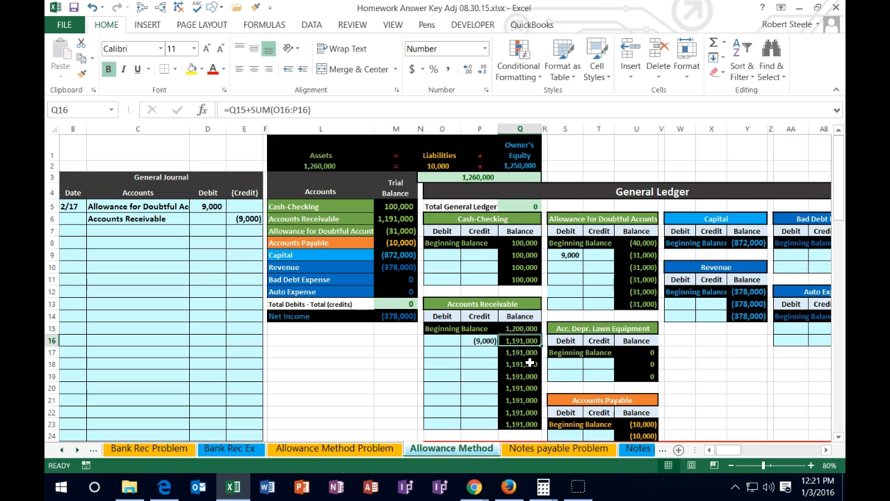
{"action": "left_click", "coordinate": [398, 219]}
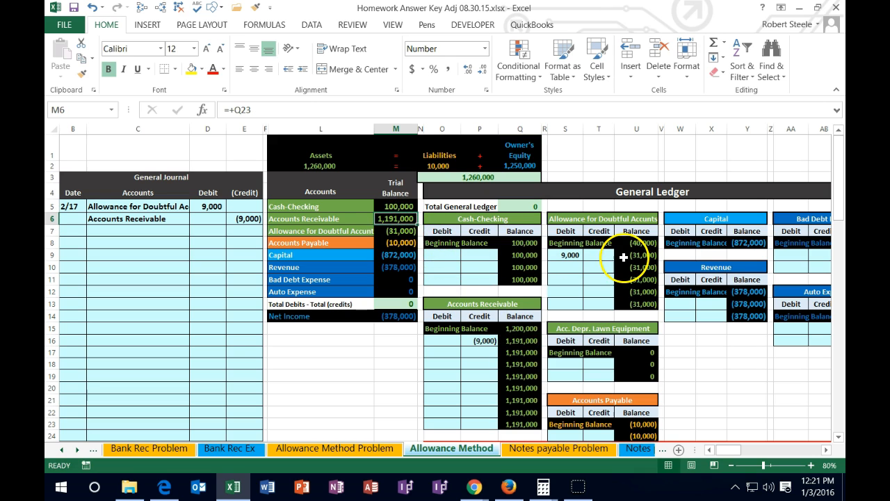
{"action": "left_click", "coordinate": [479, 353]}
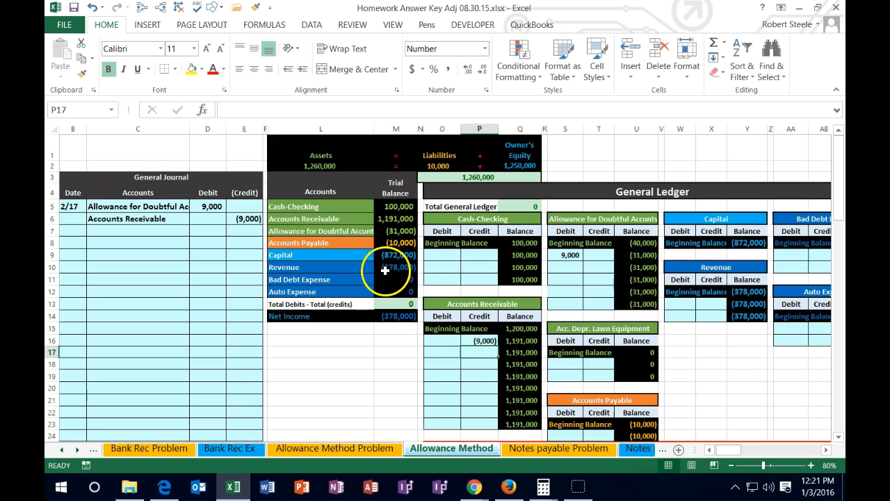
{"action": "left_click", "coordinate": [338, 217]}
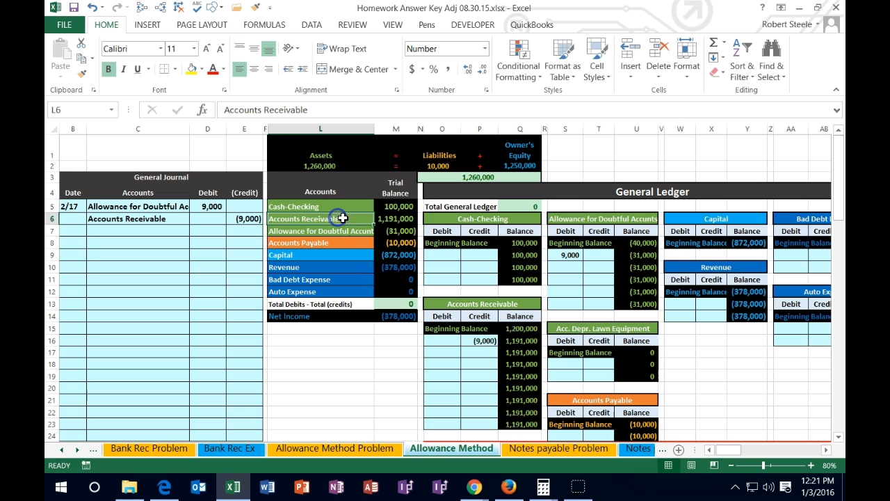
{"action": "left_click", "coordinate": [409, 220]}
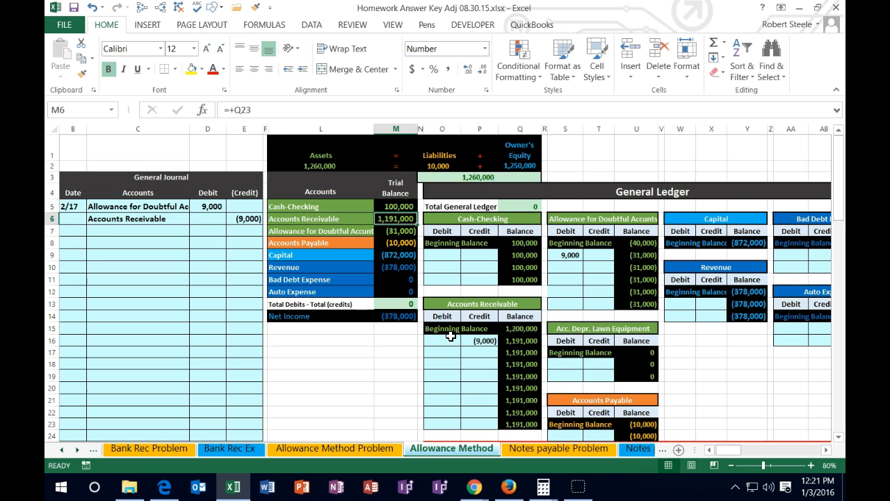
- Post the 2/17 write-off to the credit column of CW Co's subsidiary ledger by entering =P16 in T31
{"action": "scroll", "coordinate": [451, 336], "scroll_direction": "down", "scroll_amount": 4}
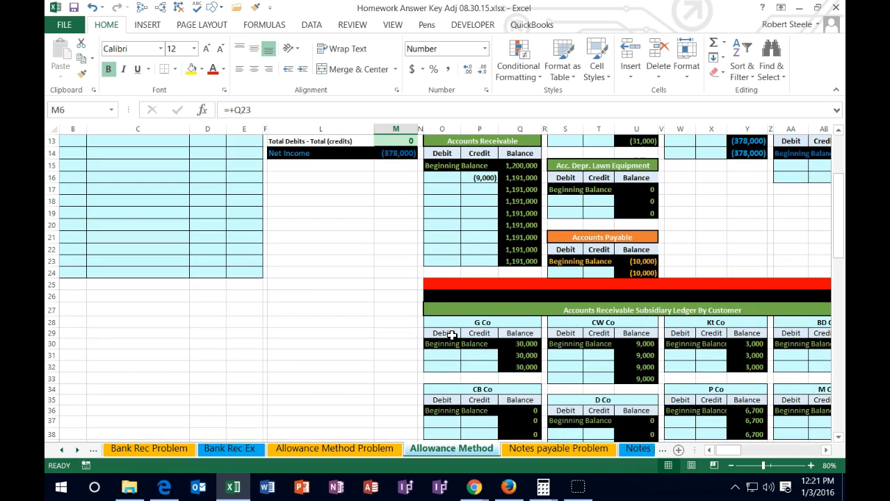
{"action": "scroll", "coordinate": [452, 335], "scroll_direction": "down", "scroll_amount": 1}
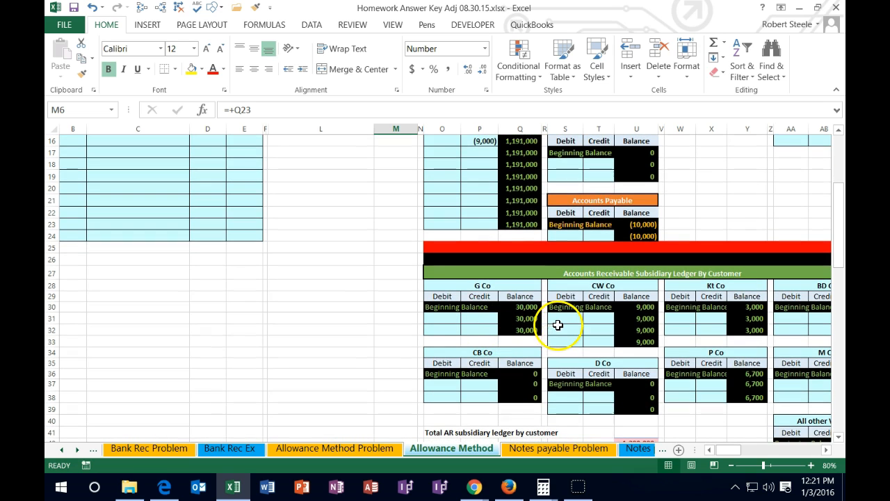
{"action": "left_click", "coordinate": [596, 327]}
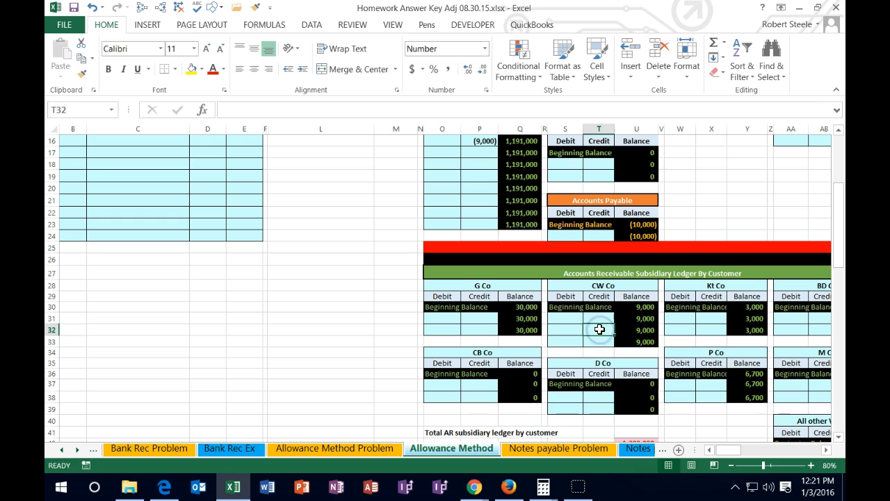
{"action": "left_click", "coordinate": [600, 321]}
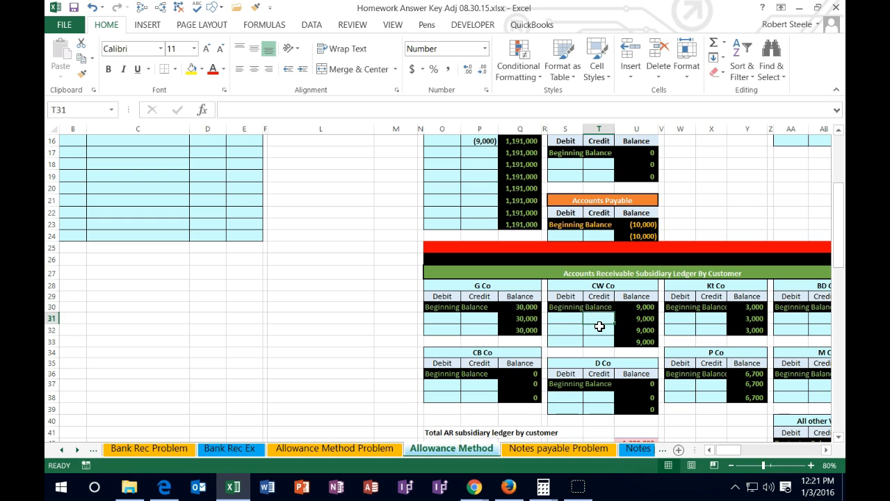
{"action": "scroll", "coordinate": [591, 306], "scroll_direction": "up", "scroll_amount": 1}
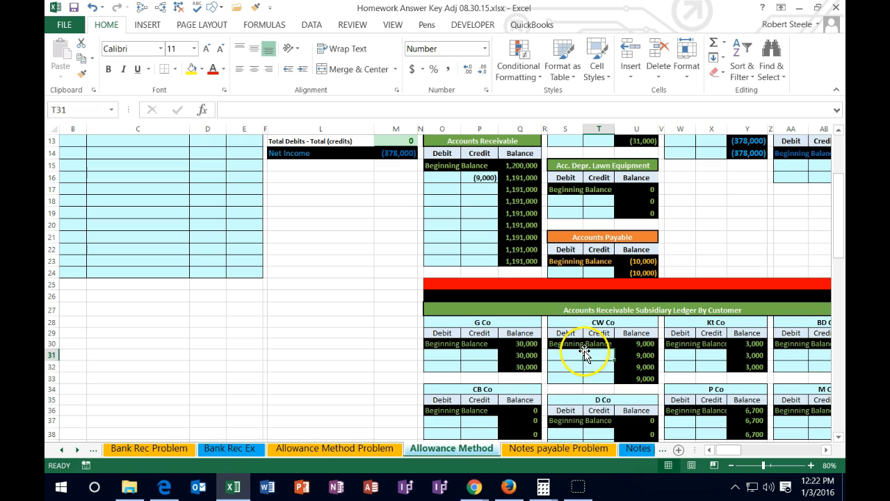
{"action": "key", "text": "ctrl+c"}
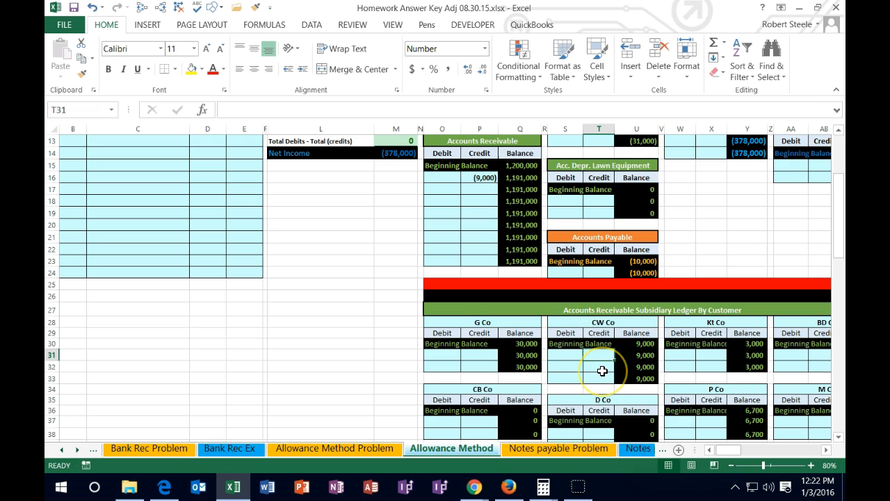
{"action": "type", "text": "="}
{"action": "left_click", "coordinate": [478, 178]}
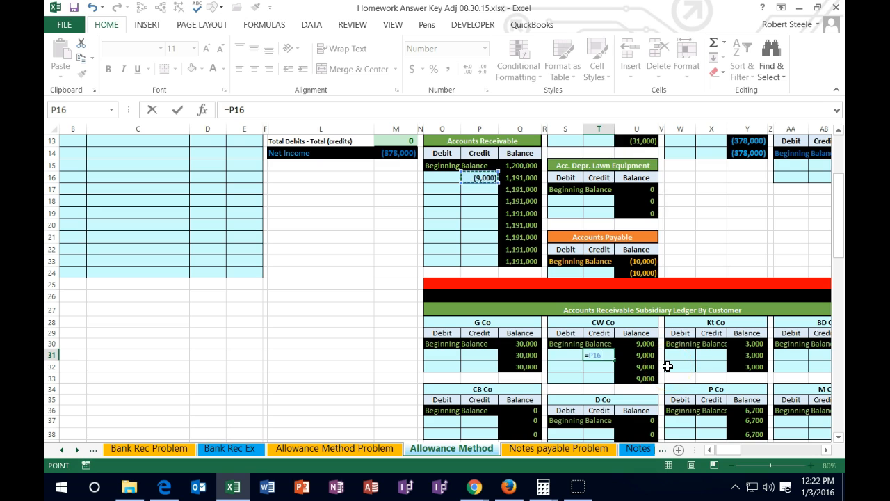
{"action": "key", "text": "Return"}
- Check CW Co's ending balance and the subsidiary ledger total in U42 against Accounts Receivable in the general ledger (Q23) and trial balance (M6)
{"action": "left_click", "coordinate": [647, 377]}
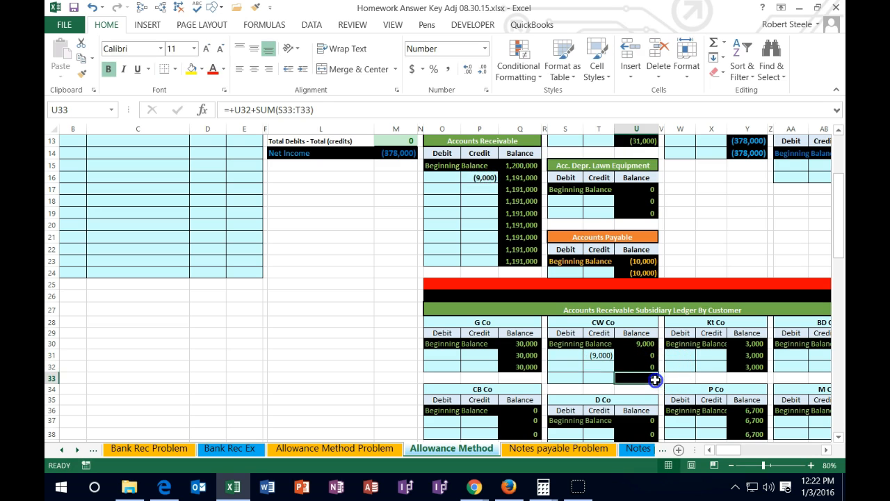
{"action": "scroll", "coordinate": [734, 376], "scroll_direction": "down", "scroll_amount": 1}
{"action": "scroll", "coordinate": [734, 375], "scroll_direction": "down", "scroll_amount": 2}
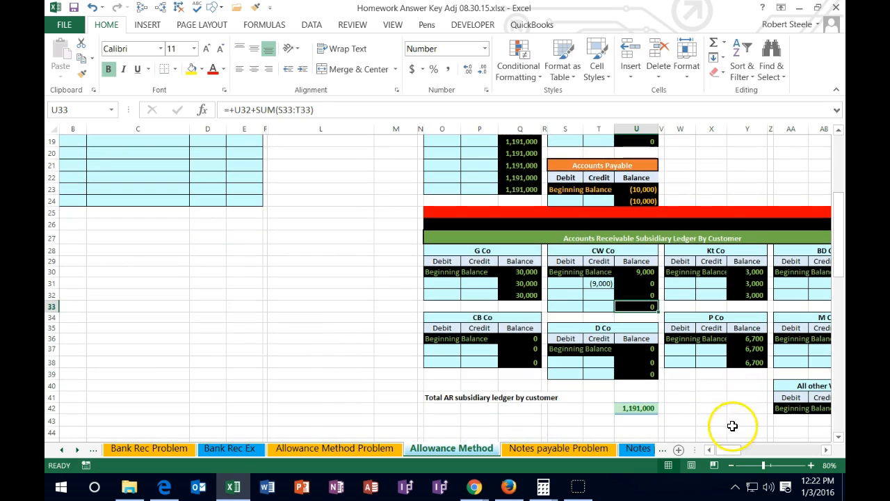
{"action": "left_click_drag", "start_coordinate": [728, 450], "coordinate": [738, 451]}
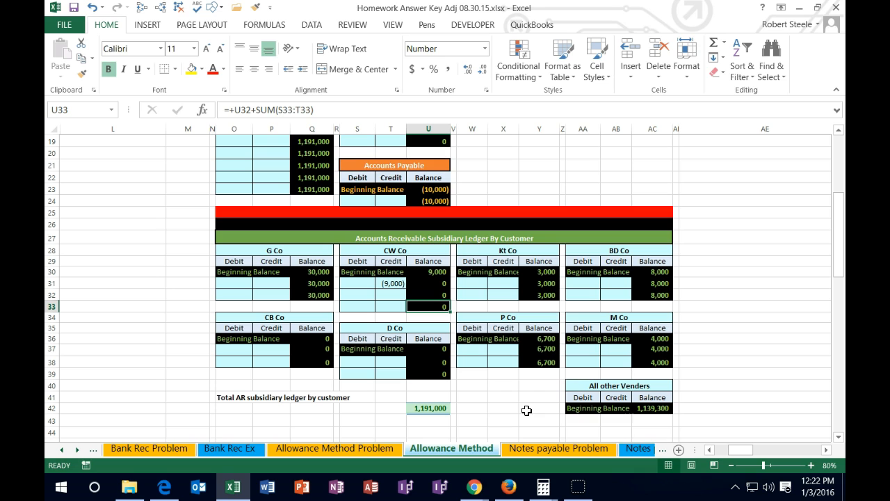
{"action": "left_click", "coordinate": [441, 408]}
{"action": "double_click", "coordinate": [441, 408]}
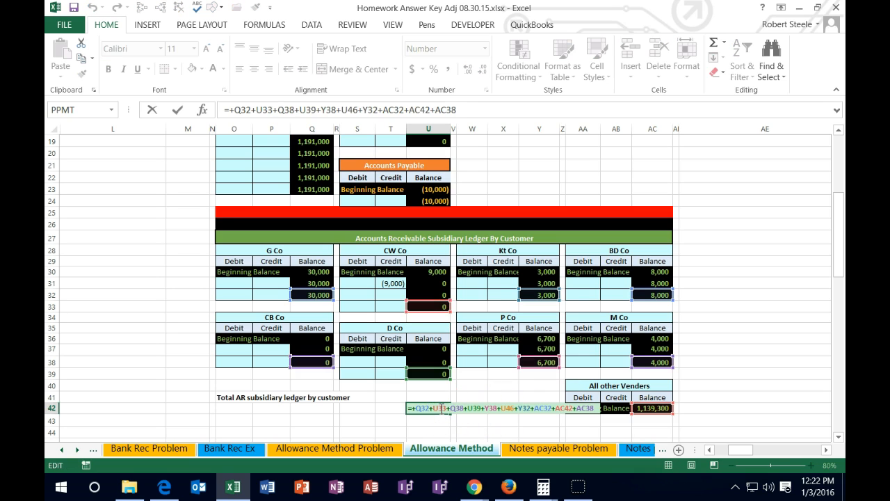
{"action": "key", "text": "Return"}
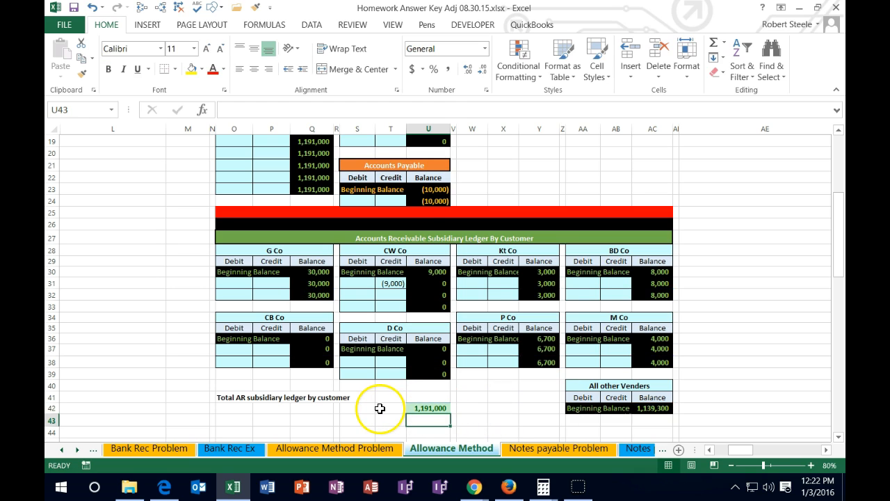
{"action": "scroll", "coordinate": [379, 403], "scroll_direction": "up", "scroll_amount": 4}
{"action": "scroll", "coordinate": [380, 403], "scroll_direction": "up", "scroll_amount": 1}
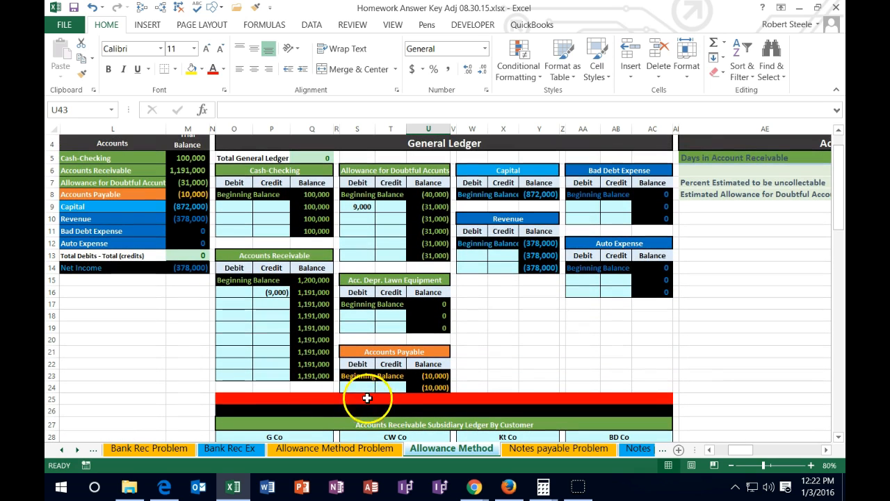
{"action": "left_click", "coordinate": [311, 376]}
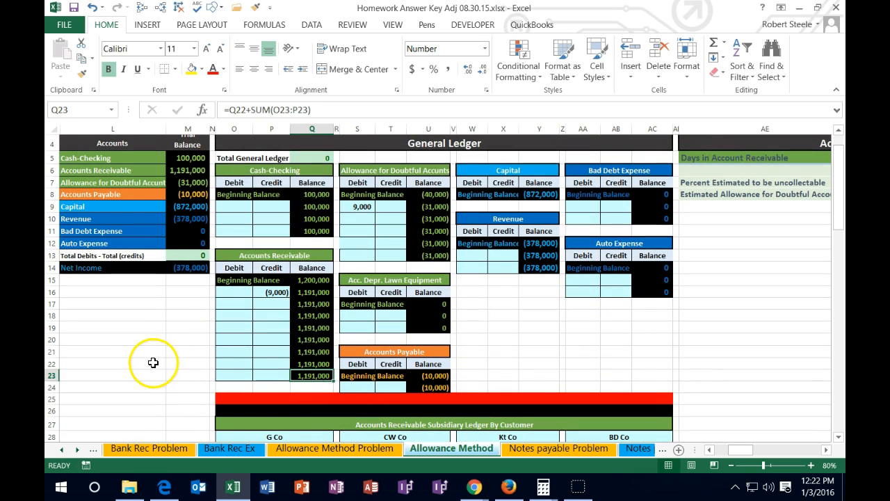
{"action": "scroll", "coordinate": [154, 358], "scroll_direction": "up", "scroll_amount": 1}
{"action": "left_click", "coordinate": [187, 220]}
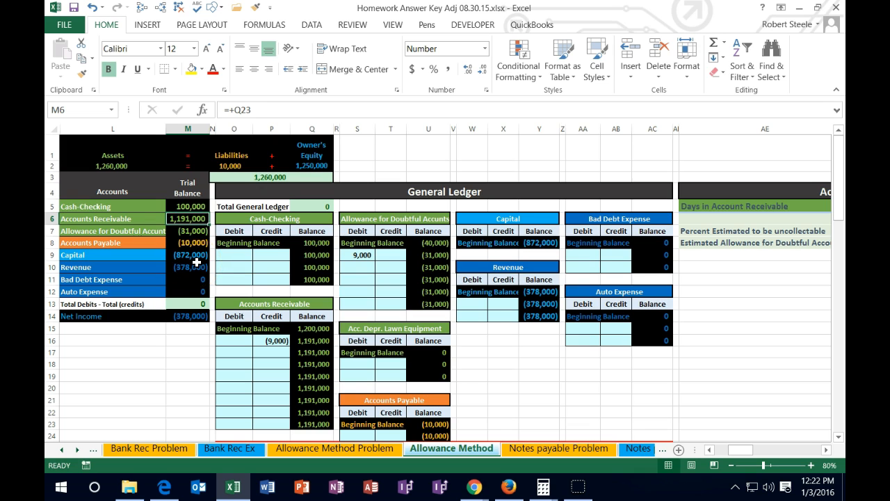
- Start the G Co partial payment journal entry by entering the date 4/12 in B8
{"action": "key", "text": "Left"}
{"action": "key", "text": "Home"}
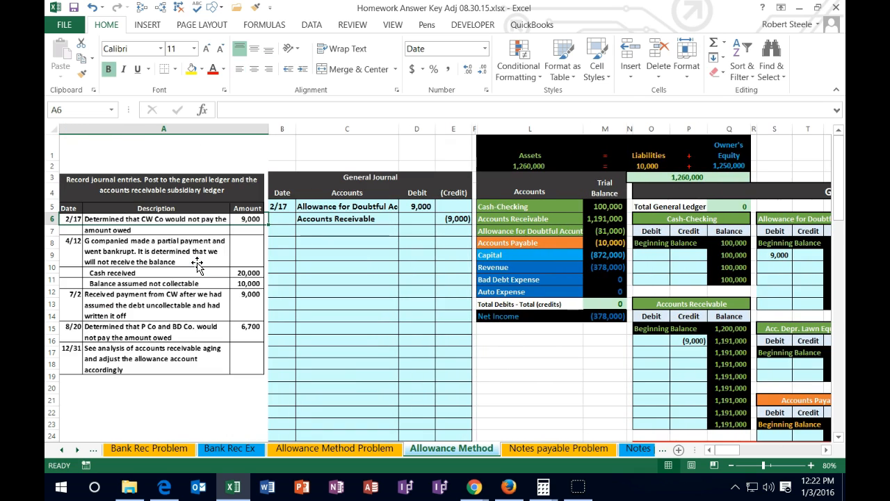
{"action": "left_click", "coordinate": [287, 241]}
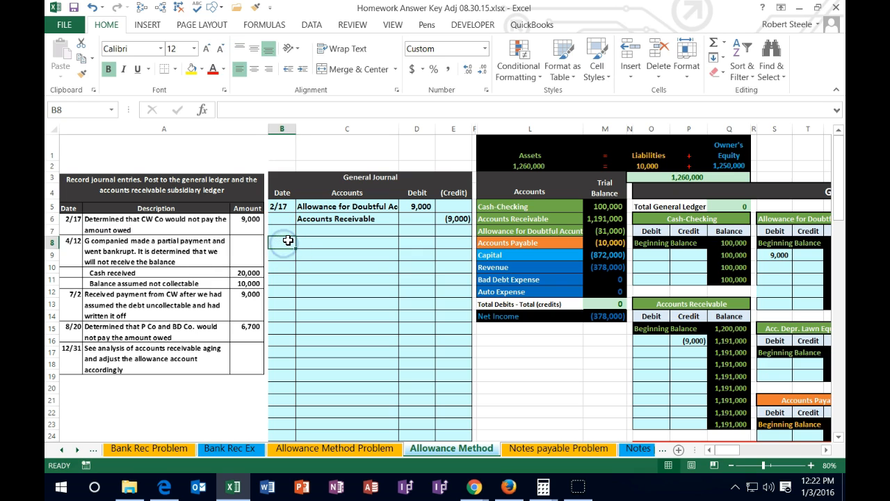
{"action": "type", "text": "4/12"}
{"action": "key", "text": "Return"}
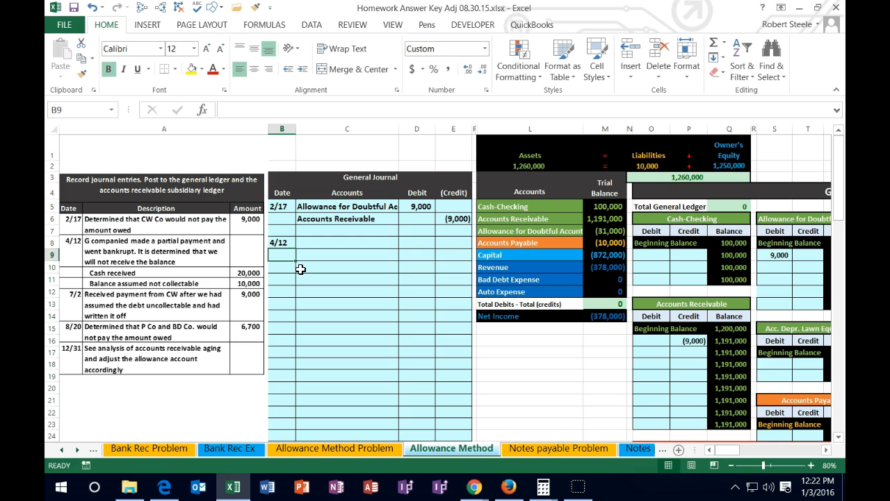
- Copy the Cash-Checking account name from L5 in the trial balance and paste it as values into C8
{"action": "left_click", "coordinate": [530, 206]}
{"action": "left_click_drag", "start_coordinate": [530, 206], "coordinate": [597, 208]}
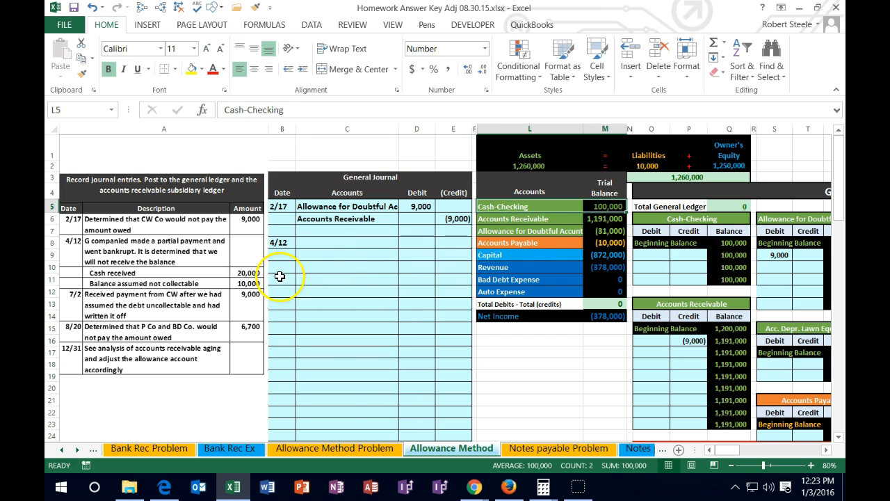
{"action": "left_click", "coordinate": [541, 206]}
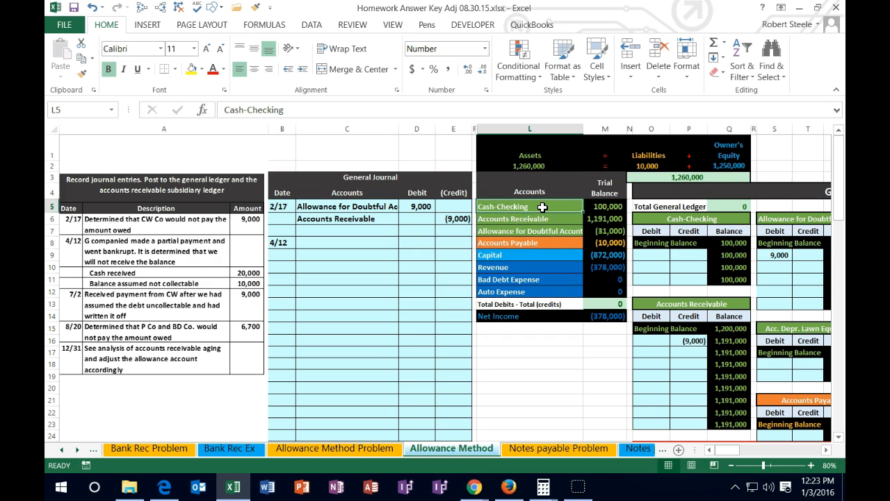
{"action": "right_click", "coordinate": [543, 207]}
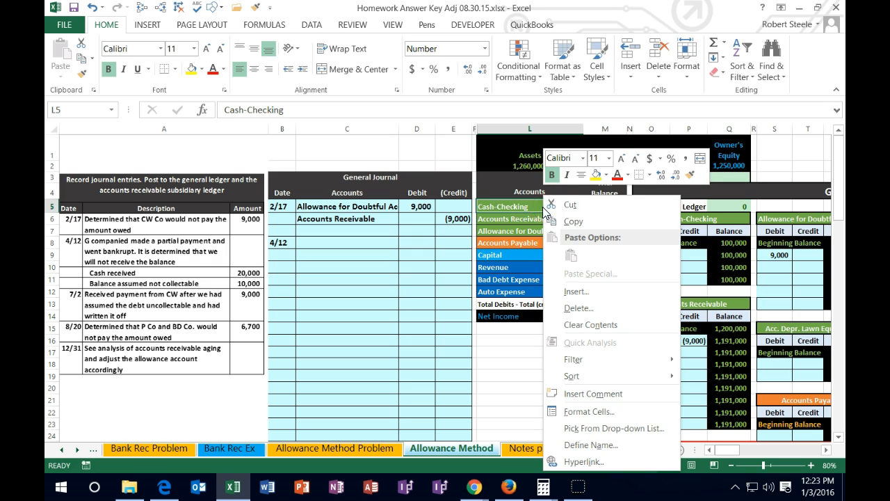
{"action": "left_click", "coordinate": [571, 221]}
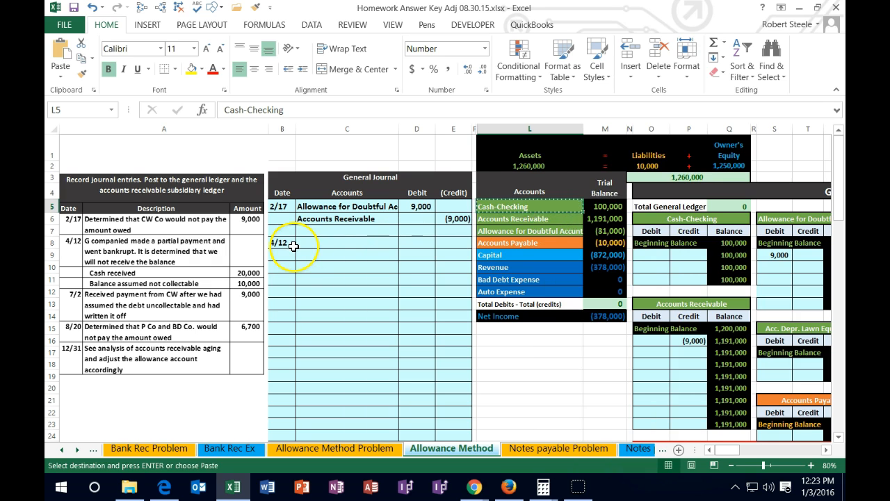
{"action": "left_click", "coordinate": [316, 242]}
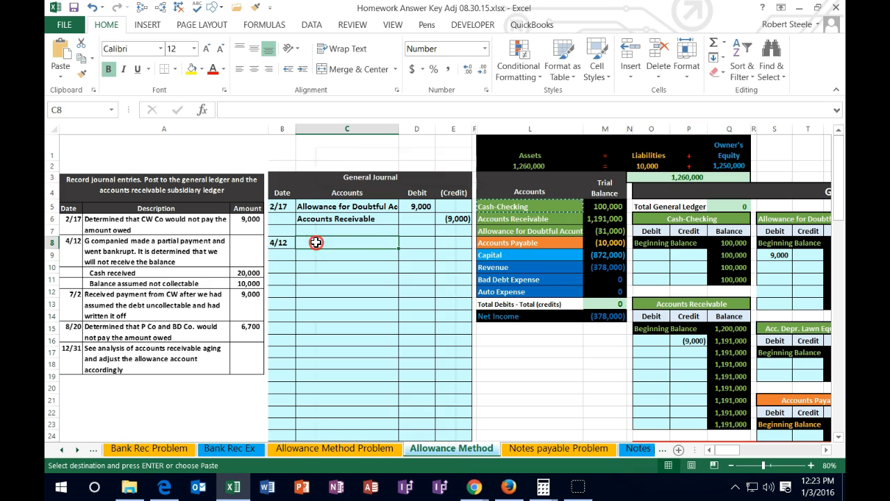
{"action": "right_click", "coordinate": [316, 243]}
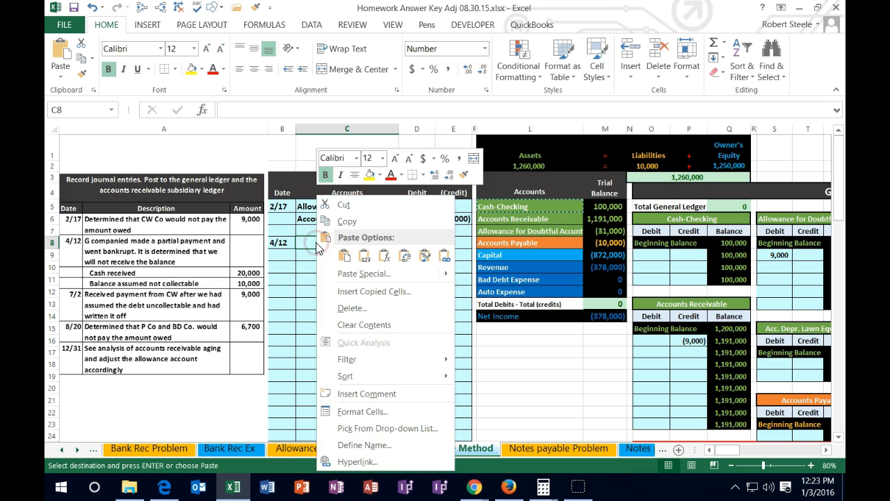
{"action": "left_click", "coordinate": [363, 259]}
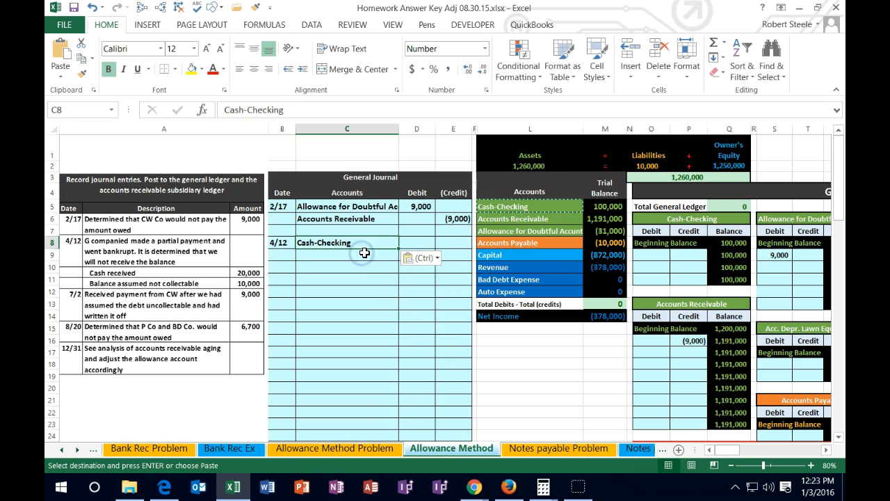
- Enter the cash received as a 20,000 debit for Cash-Checking in D8
{"action": "left_click", "coordinate": [413, 245]}
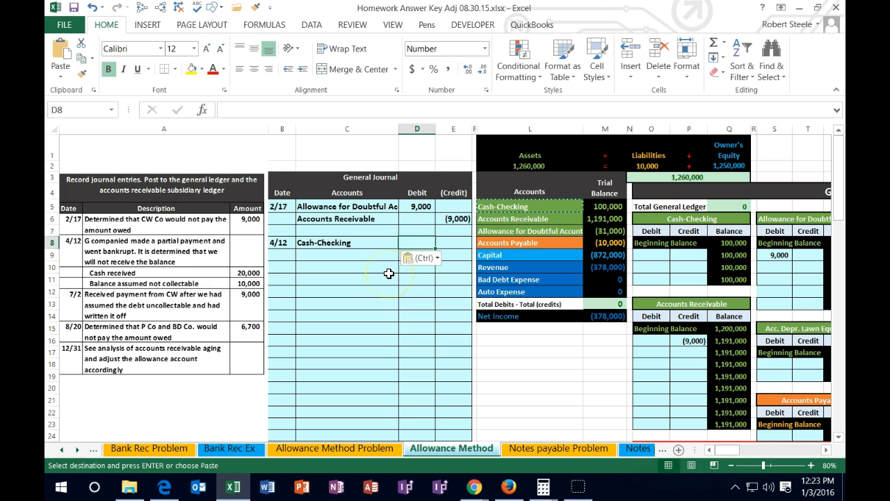
{"action": "type", "text": "20000"}
{"action": "key", "text": "Return"}
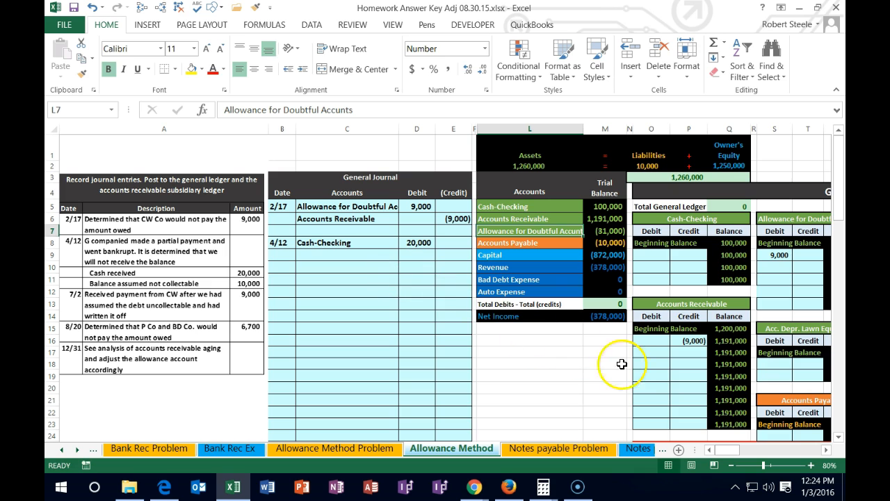
- Review the 4/12 cash debit in D8 against the Accounts Receivable line in the trial balance
{"action": "left_click", "coordinate": [811, 465]}
{"action": "left_click", "coordinate": [811, 465]}
{"action": "left_click_drag", "start_coordinate": [735, 450], "coordinate": [685, 451]}
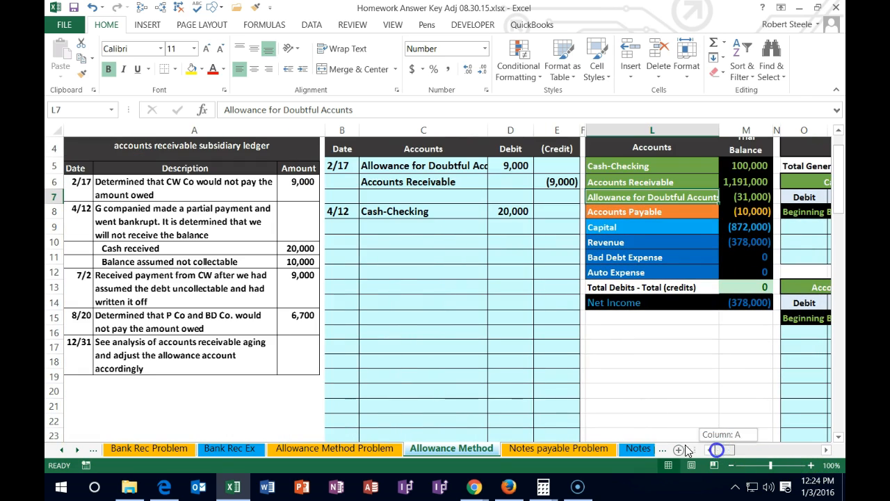
{"action": "scroll", "coordinate": [452, 355], "scroll_direction": "up", "scroll_amount": 1}
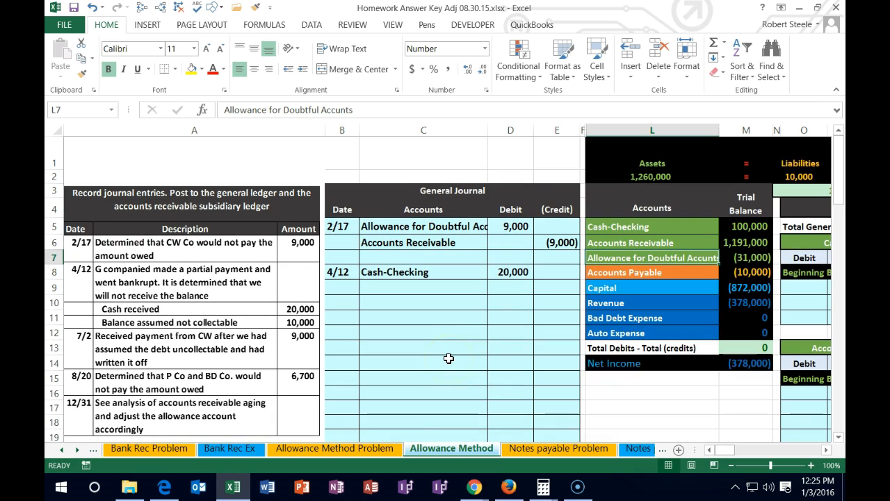
{"action": "left_click", "coordinate": [506, 273]}
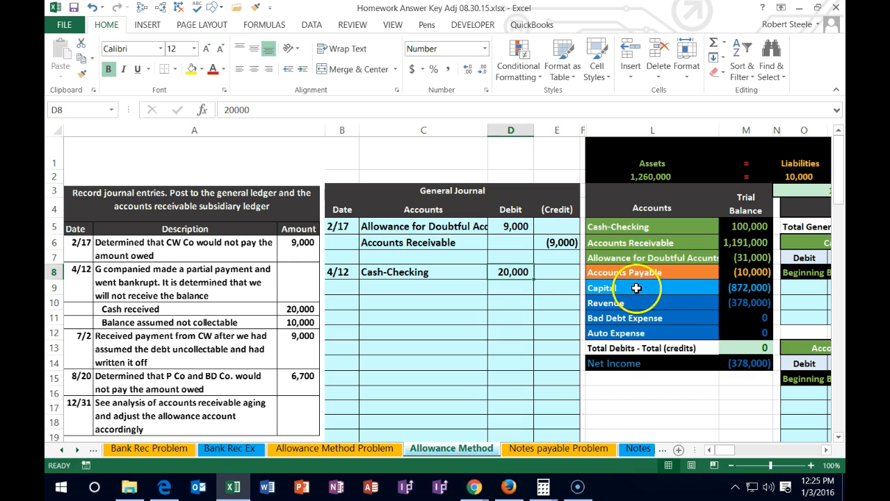
{"action": "left_click", "coordinate": [739, 242]}
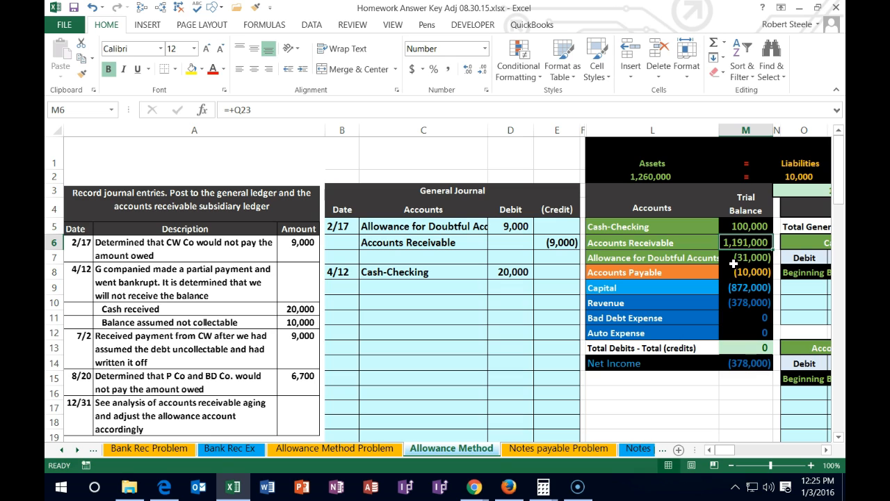
{"action": "left_click", "coordinate": [686, 243]}
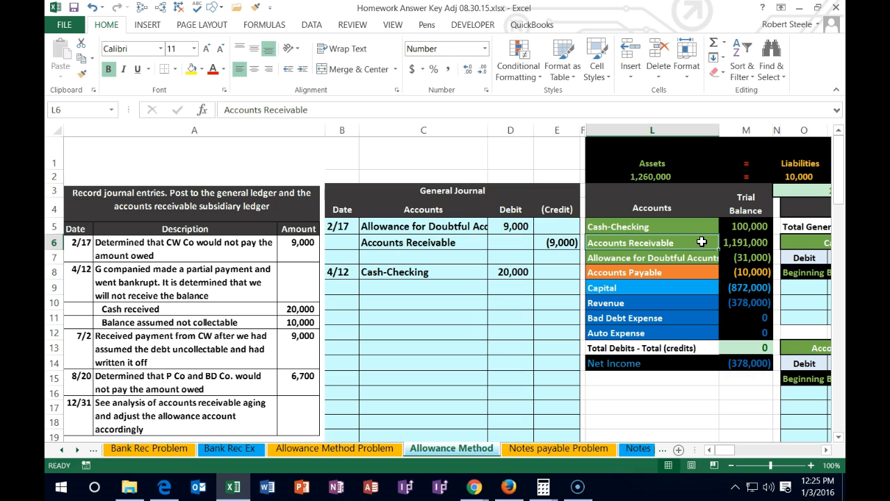
{"action": "left_click", "coordinate": [726, 242]}
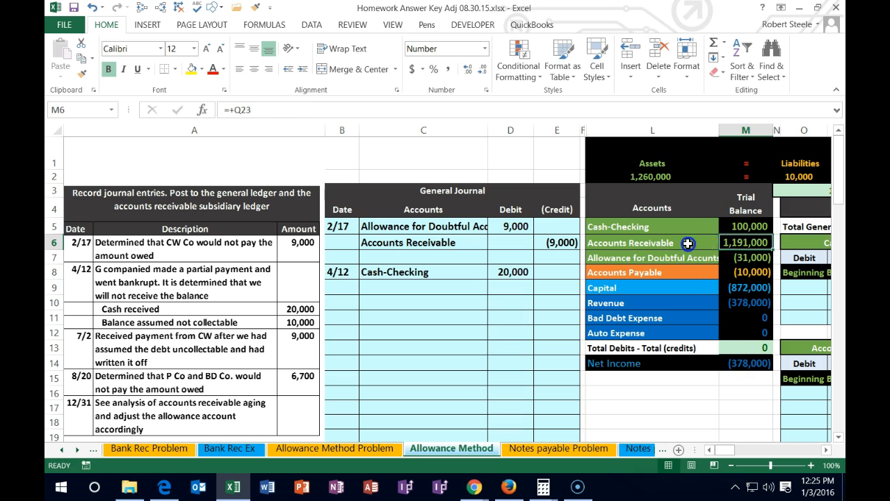
- Copy the Accounts Receivable name from L6 in the trial balance and paste it as values into C9
{"action": "right_click", "coordinate": [688, 243]}
{"action": "left_click", "coordinate": [719, 222]}
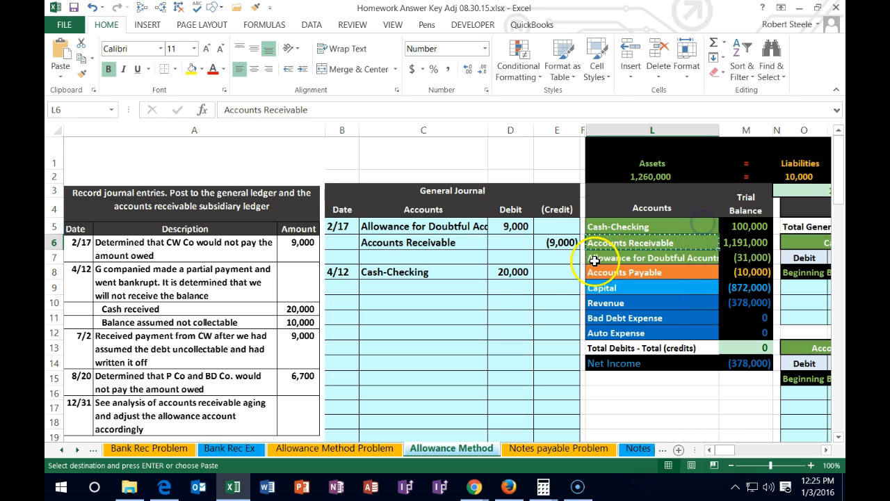
{"action": "left_click", "coordinate": [449, 288]}
{"action": "right_click", "coordinate": [449, 288]}
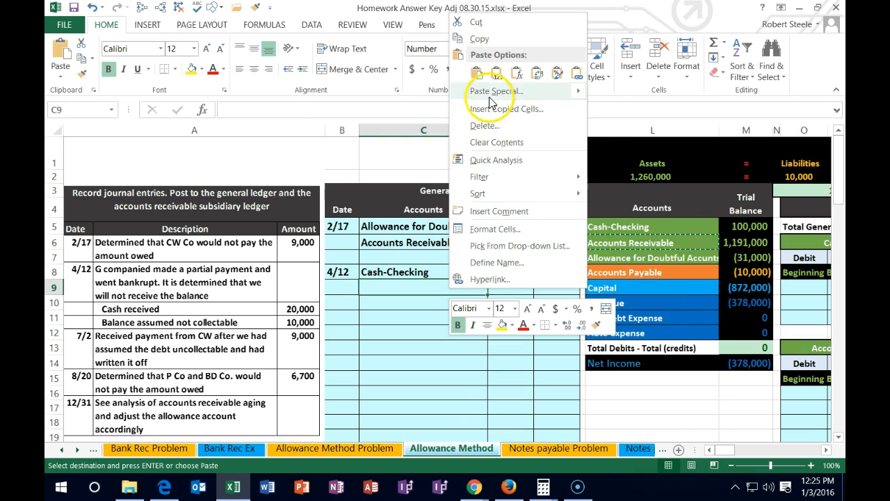
{"action": "left_click", "coordinate": [495, 75]}
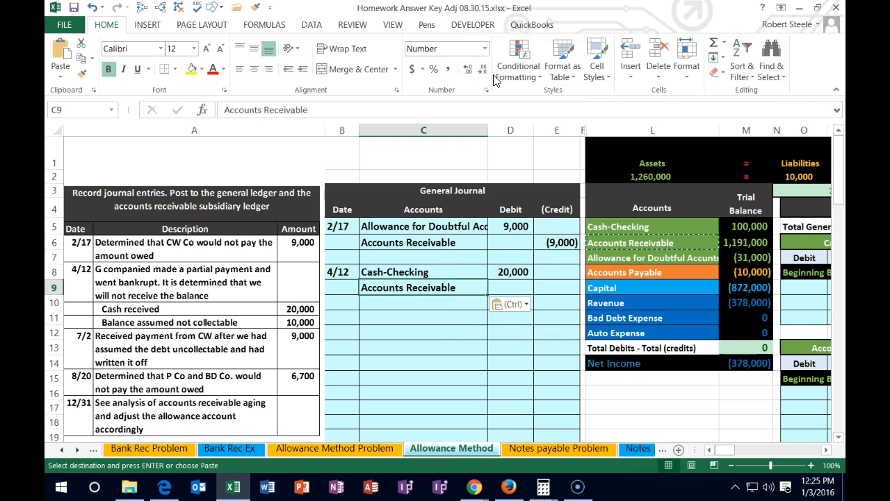
- Examine G Co's account in the accounts receivable subsidiary ledger to find the amount owed for the credit in E9
{"action": "left_click", "coordinate": [554, 290]}
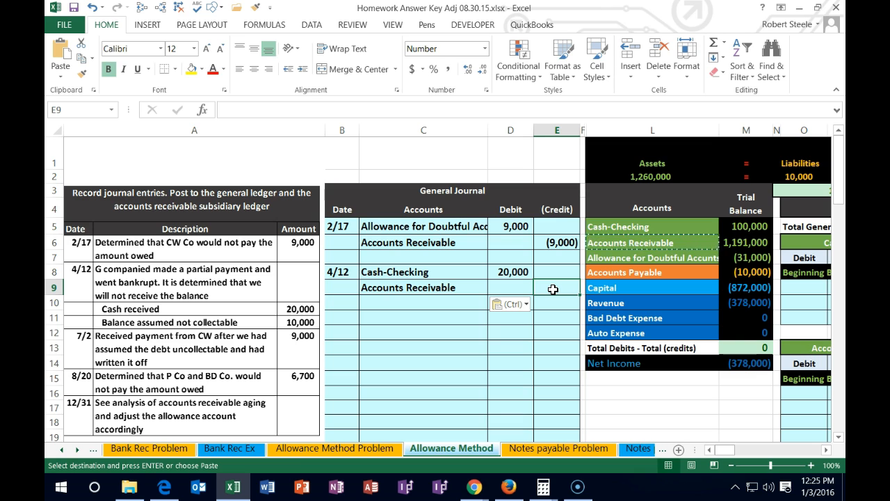
{"action": "left_click", "coordinate": [551, 334]}
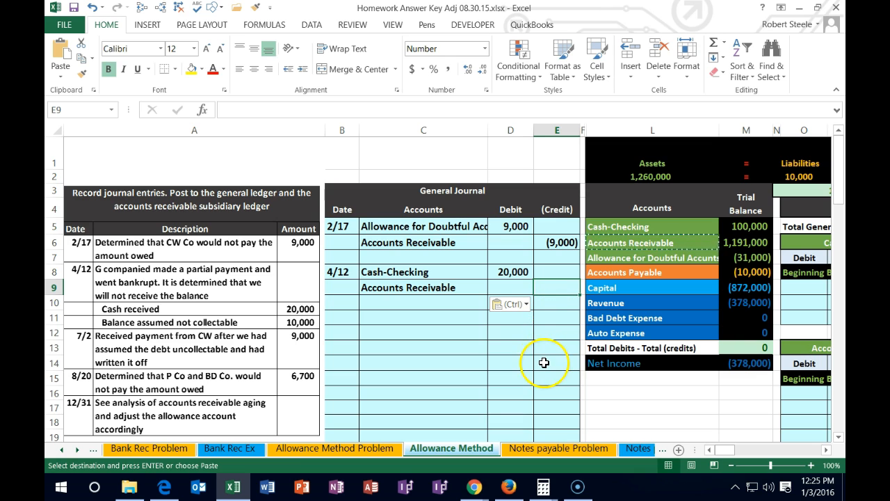
{"action": "scroll", "coordinate": [543, 358], "scroll_direction": "down", "scroll_amount": 1}
{"action": "left_click_drag", "start_coordinate": [734, 456], "coordinate": [739, 452]}
{"action": "scroll", "coordinate": [686, 389], "scroll_direction": "down", "scroll_amount": 4}
{"action": "scroll", "coordinate": [687, 389], "scroll_direction": "down", "scroll_amount": 3}
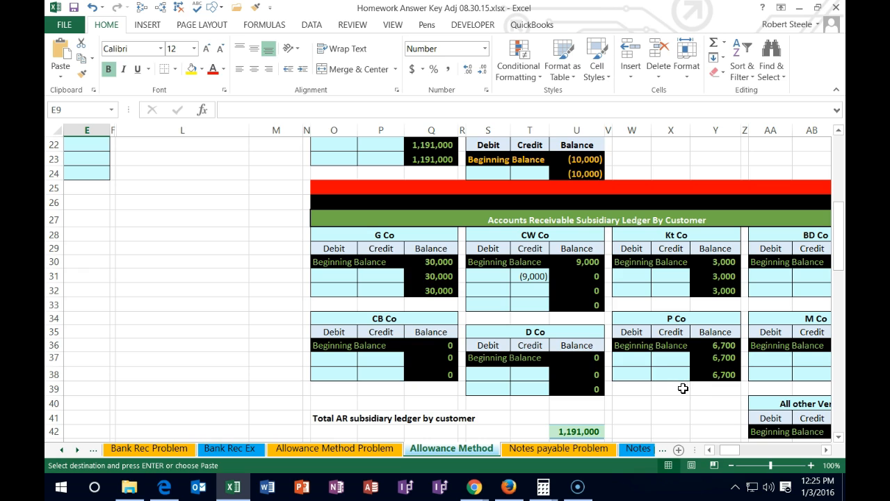
{"action": "left_click", "coordinate": [433, 262]}
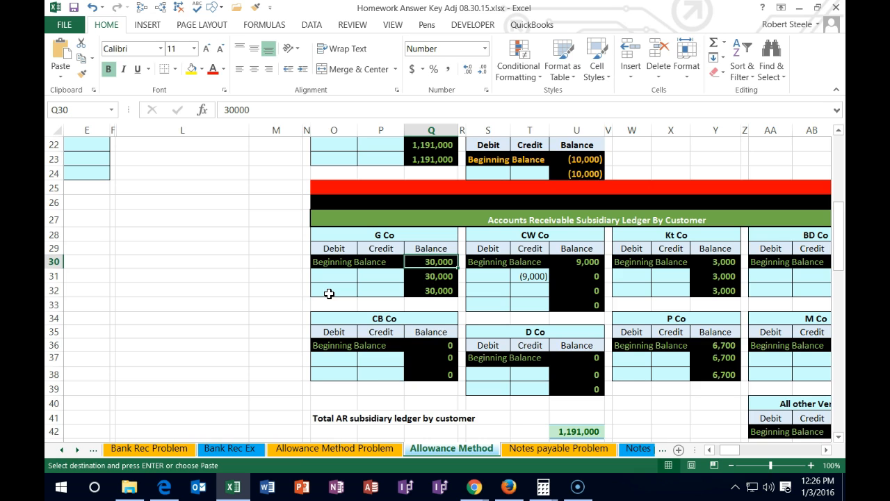
{"action": "left_click", "coordinate": [376, 276]}
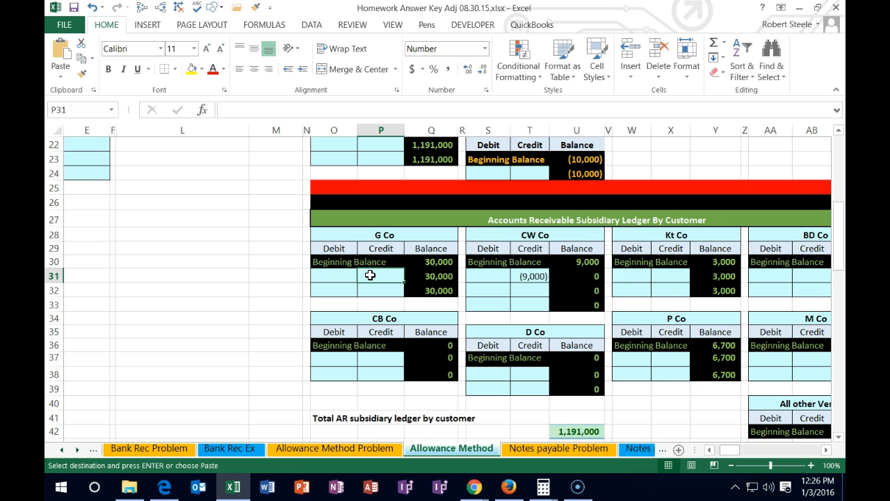
{"action": "scroll", "coordinate": [370, 276], "scroll_direction": "up", "scroll_amount": 4}
{"action": "left_click_drag", "start_coordinate": [739, 459], "coordinate": [724, 455]}
{"action": "scroll", "coordinate": [533, 376], "scroll_direction": "up", "scroll_amount": 3}
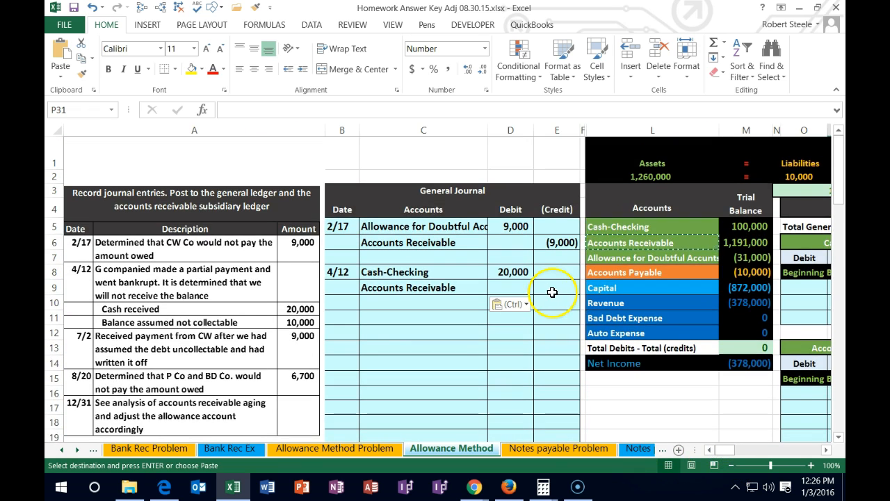
- Enter the Accounts Receivable credit of -30,000 in E9 of the 4/12 journal entry
{"action": "left_click", "coordinate": [553, 288]}
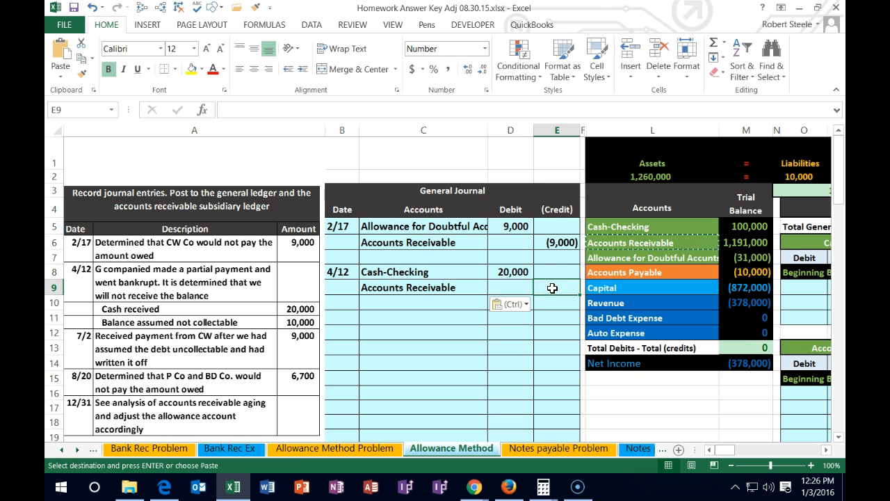
{"action": "type", "text": "-3000"}
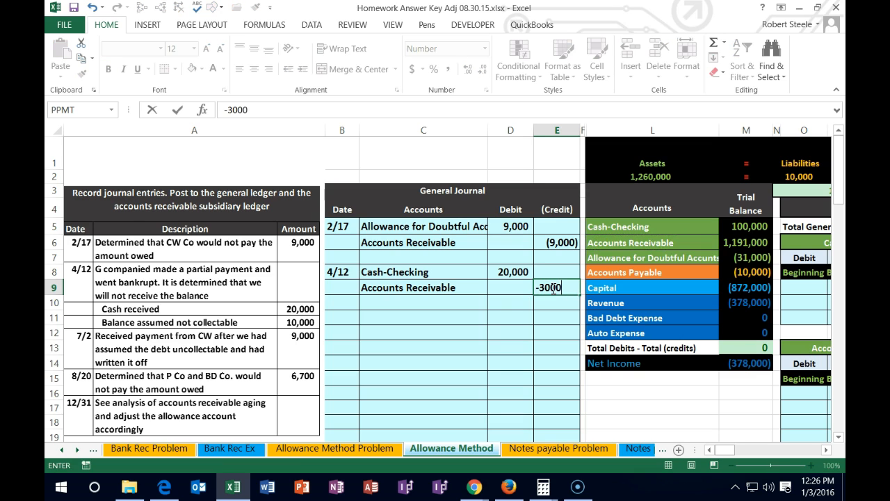
{"action": "key", "text": "Return"}
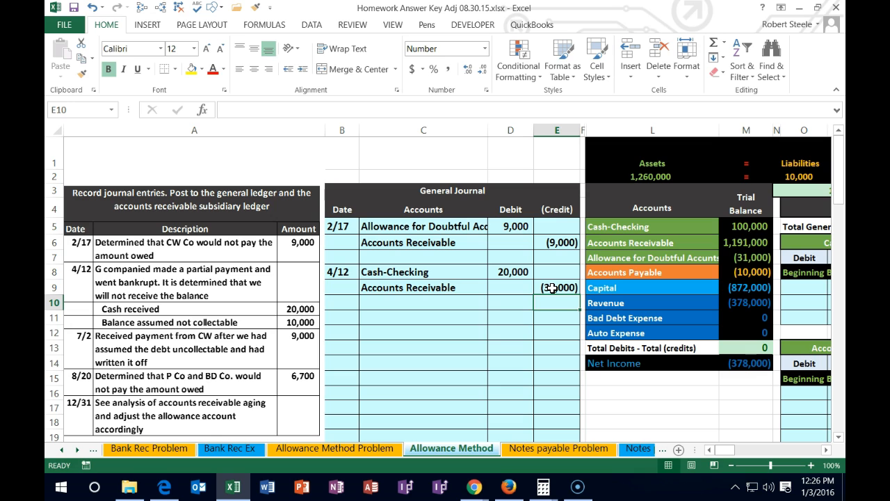
{"action": "left_click", "coordinate": [551, 311]}
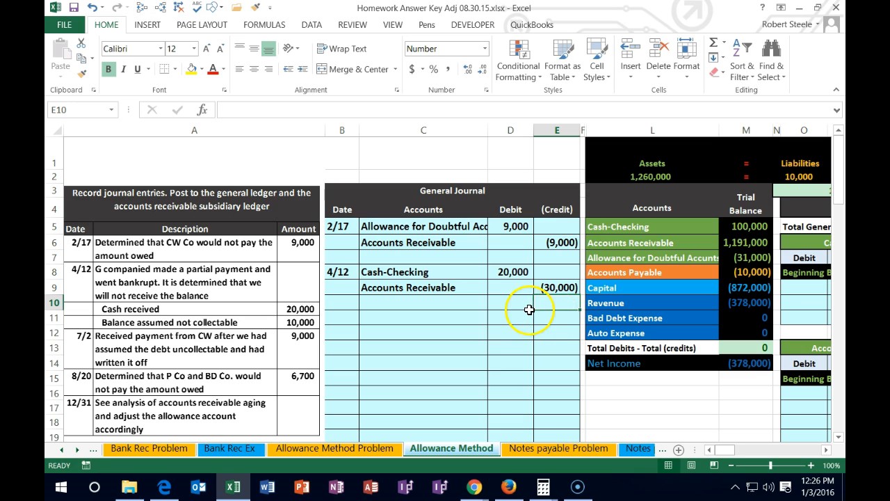
- Calculate the balancing third-line debit of the 4/12 entry in D10 with the formula -SUM(D8:E9)
{"action": "left_click", "coordinate": [509, 302]}
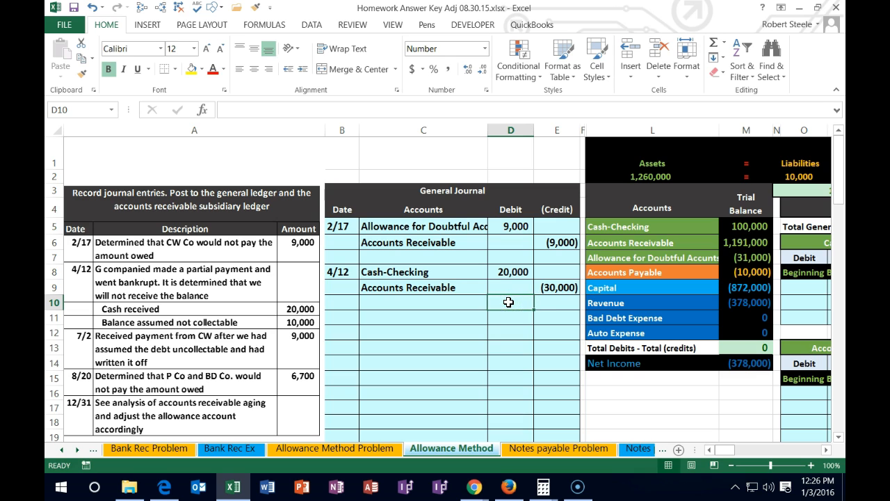
{"action": "left_click_drag", "start_coordinate": [509, 271], "coordinate": [507, 296]}
{"action": "left_click", "coordinate": [514, 306]}
{"action": "type", "text": "-sum"}
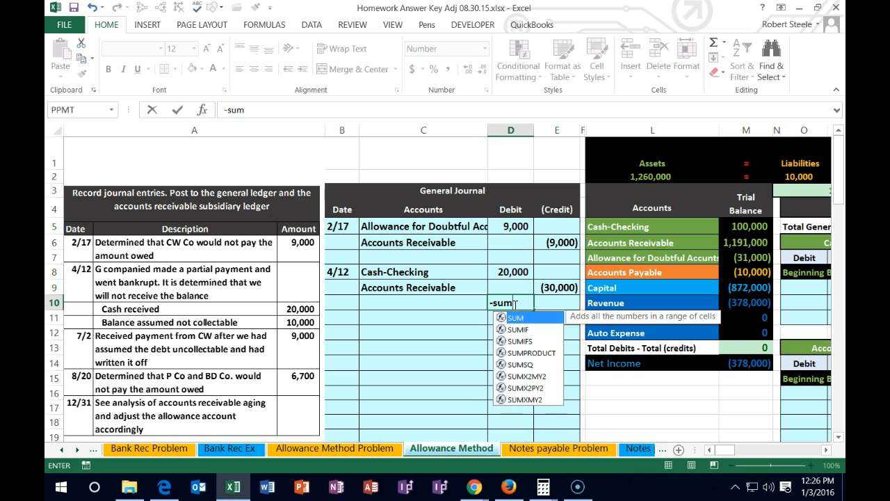
{"action": "type", "text": "(D8"}
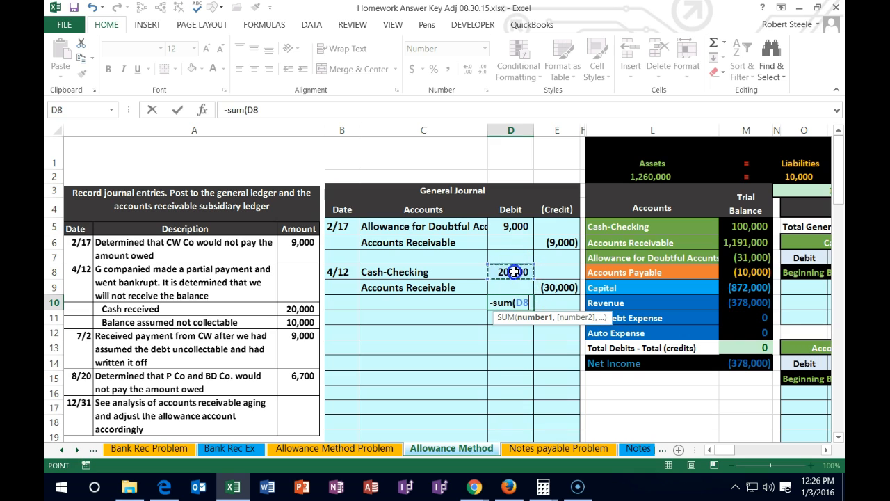
{"action": "left_click_drag", "start_coordinate": [515, 272], "coordinate": [547, 285]}
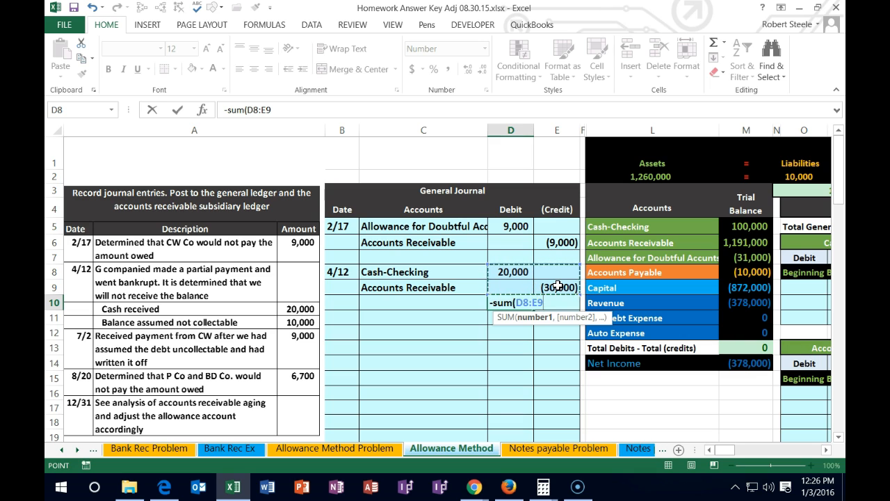
{"action": "key", "text": "Return"}
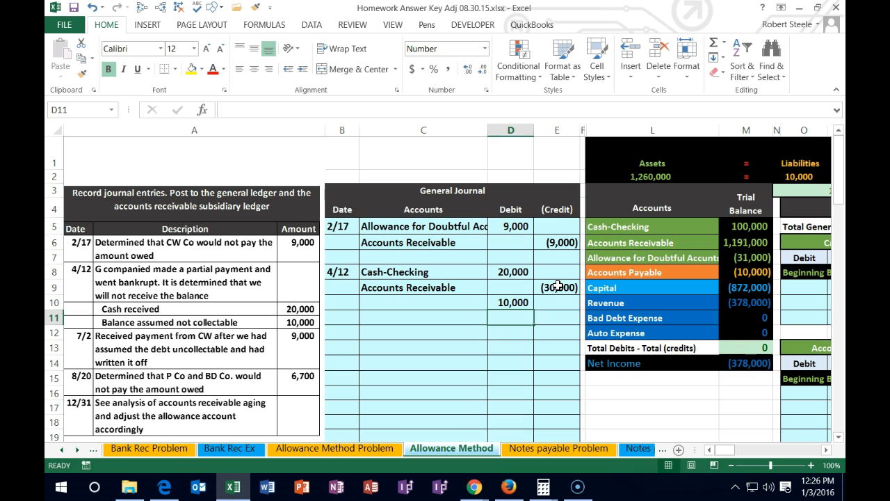
- Check the sum of the 4/12 amounts in D8:E10 and locate the Allowance for Doubtful Accounts line as the account for C10
{"action": "left_click_drag", "start_coordinate": [522, 271], "coordinate": [544, 303]}
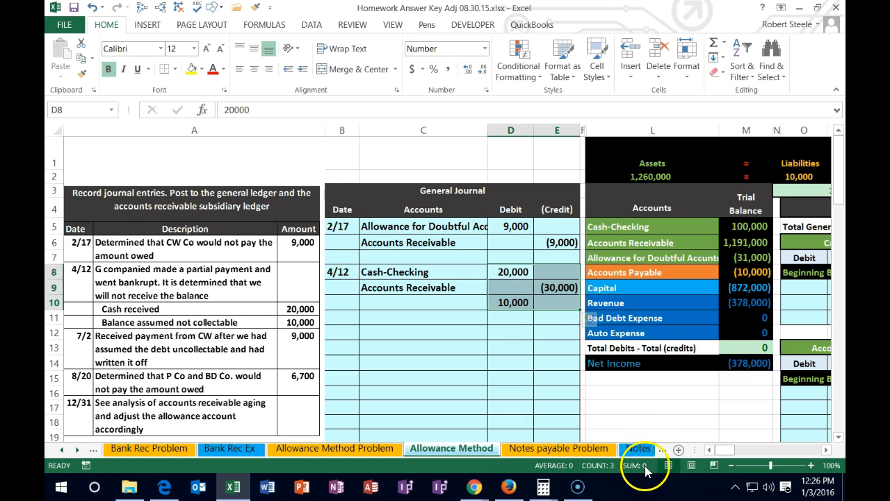
{"action": "left_click", "coordinate": [416, 299]}
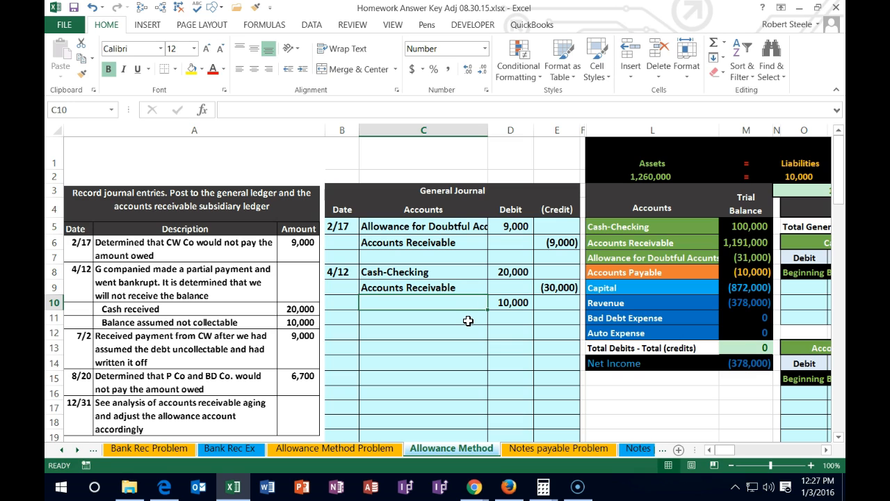
{"action": "left_click", "coordinate": [672, 256]}
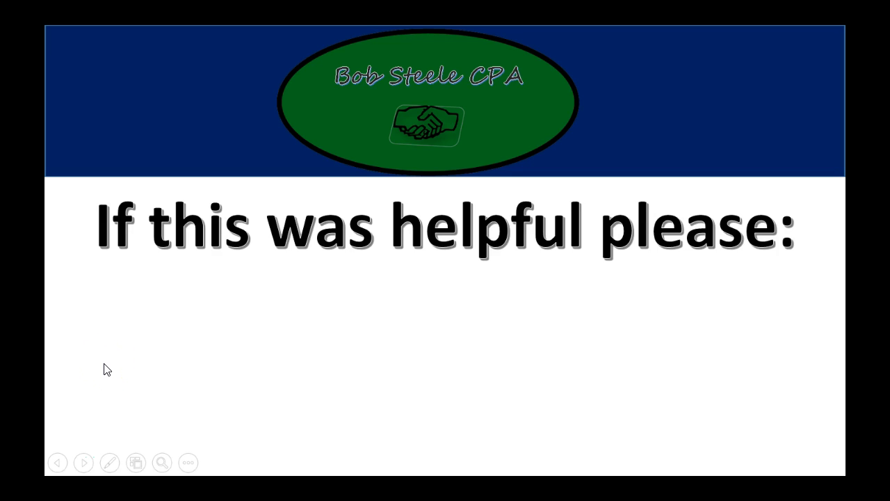